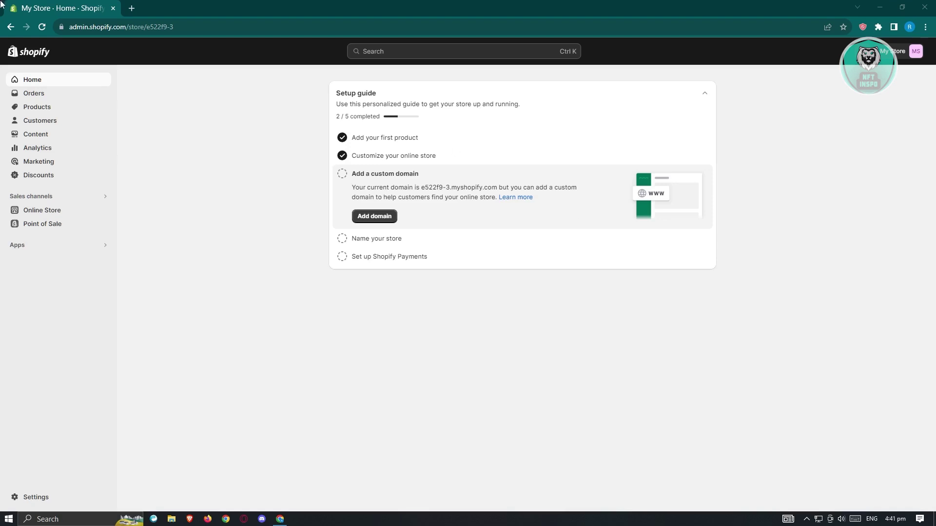
# Go to Products > Collections to see the existing store collections
pyautogui.click(59, 108)
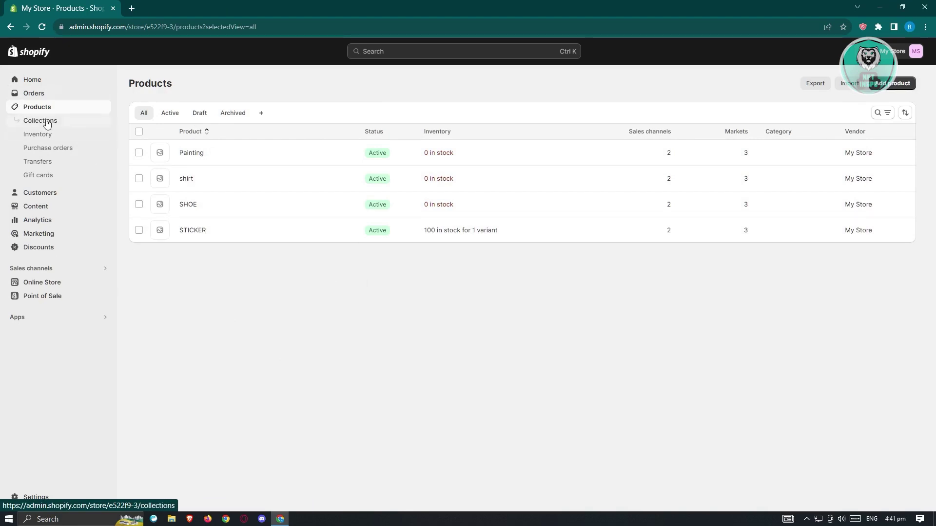
pyautogui.click(65, 122)
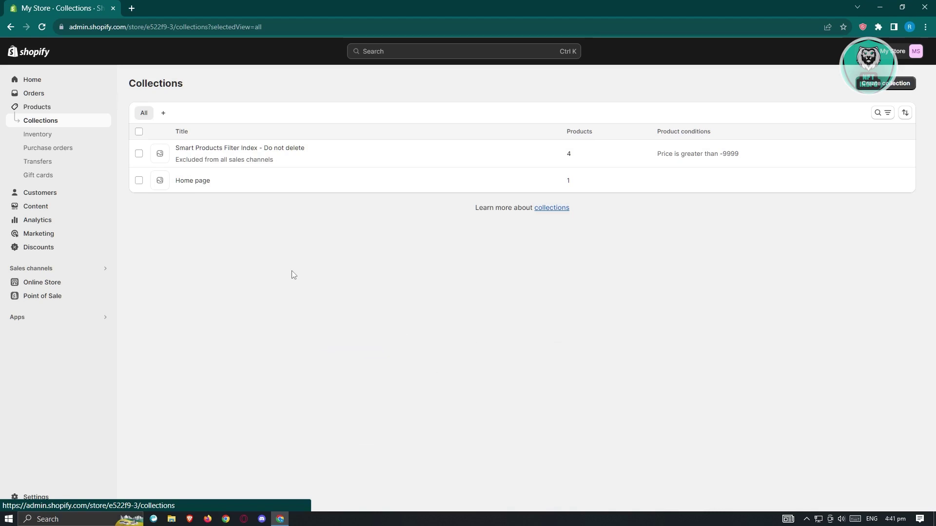
pyautogui.click(36, 108)
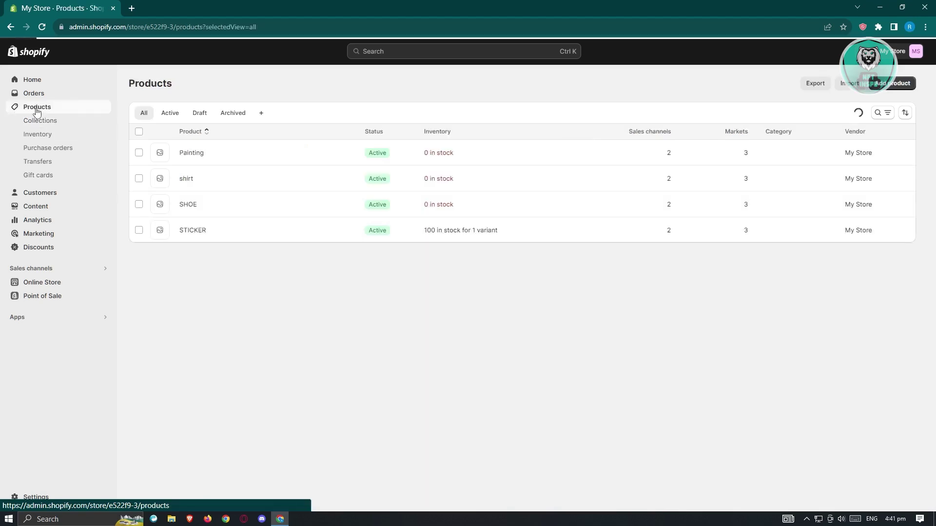
pyautogui.click(187, 236)
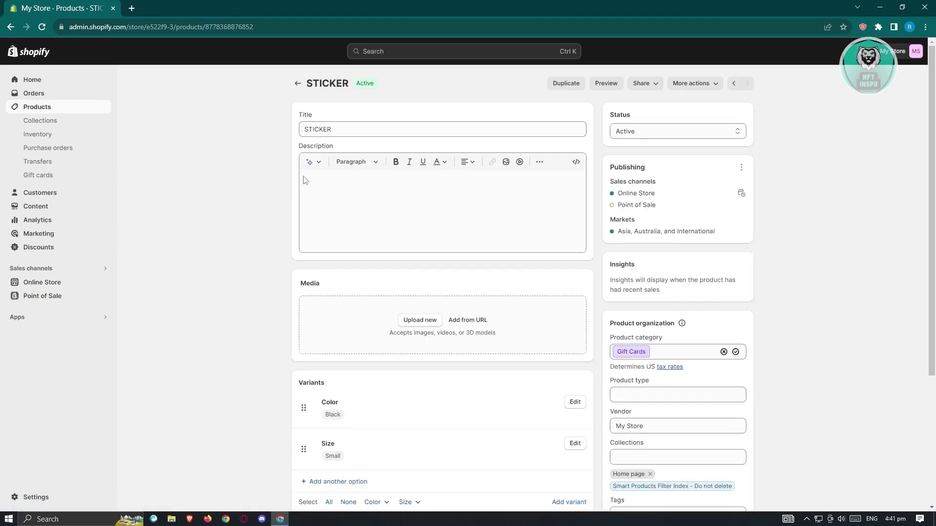
pyautogui.scroll(-3, 341, 256)
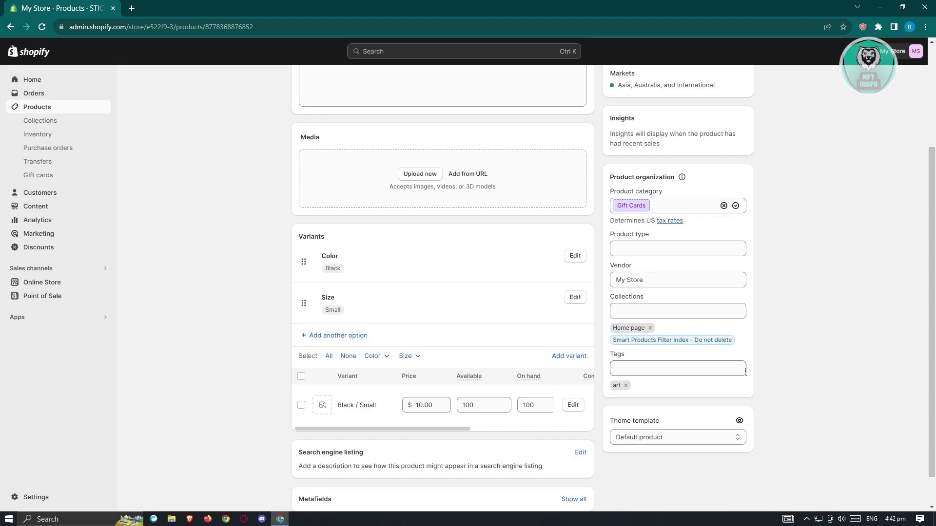
pyautogui.click(644, 372)
pyautogui.click(664, 311)
pyautogui.click(814, 314)
pyautogui.scroll(3, 282, 328)
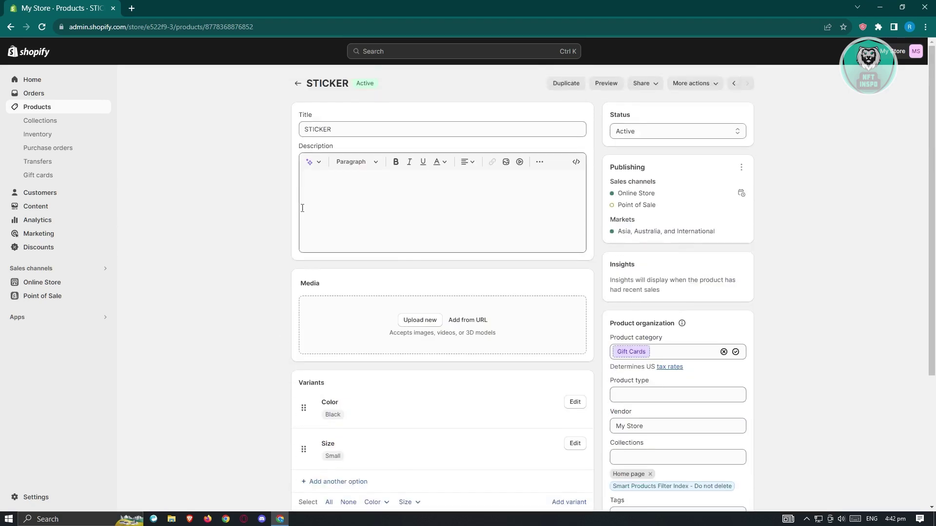
pyautogui.click(298, 83)
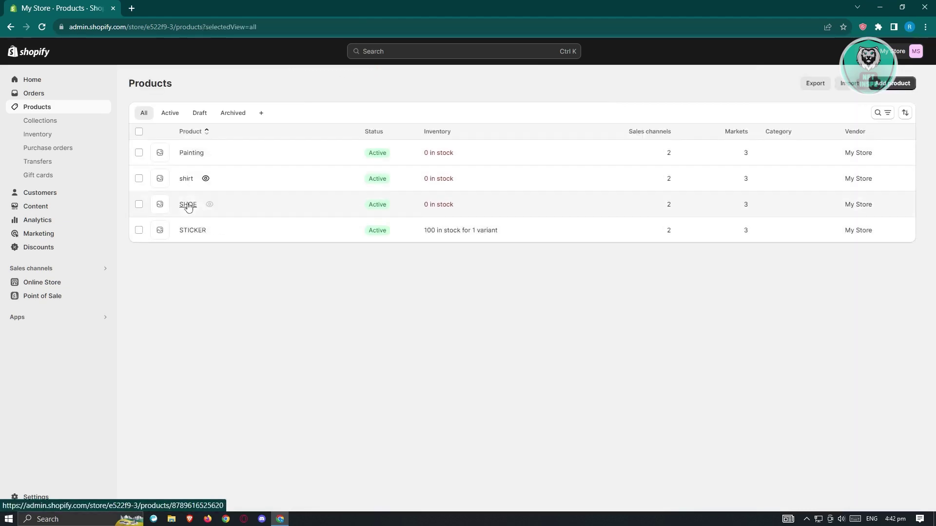
pyautogui.click(187, 180)
pyautogui.scroll(-4, 683, 347)
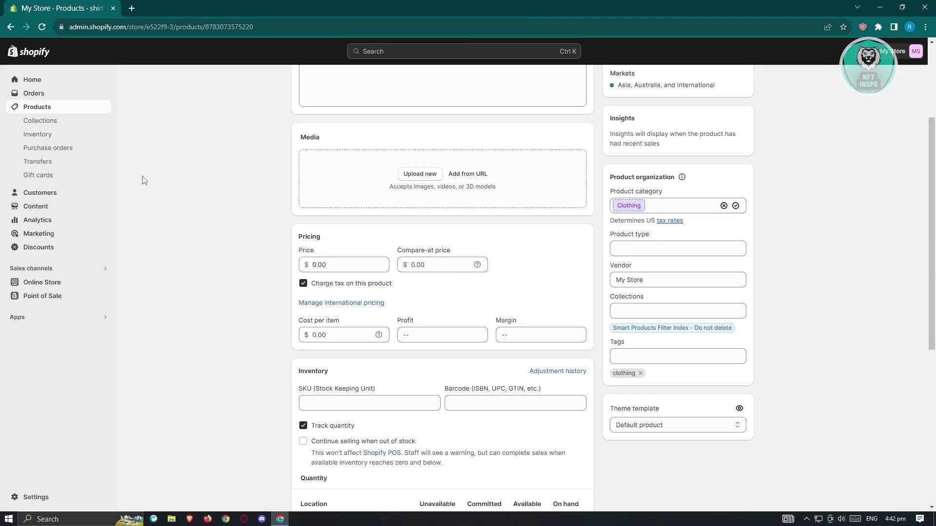
pyautogui.click(40, 121)
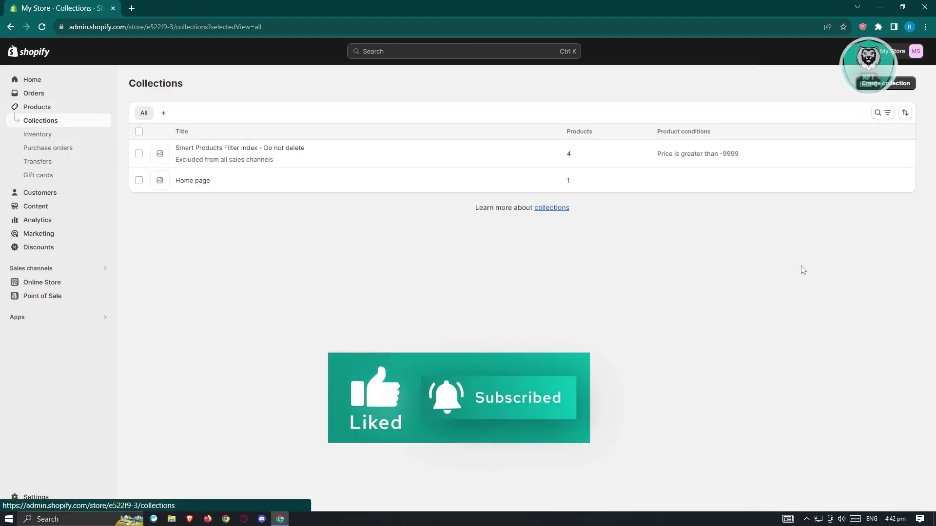
# Start a new collection titled 'ART Collection'
pyautogui.click(886, 84)
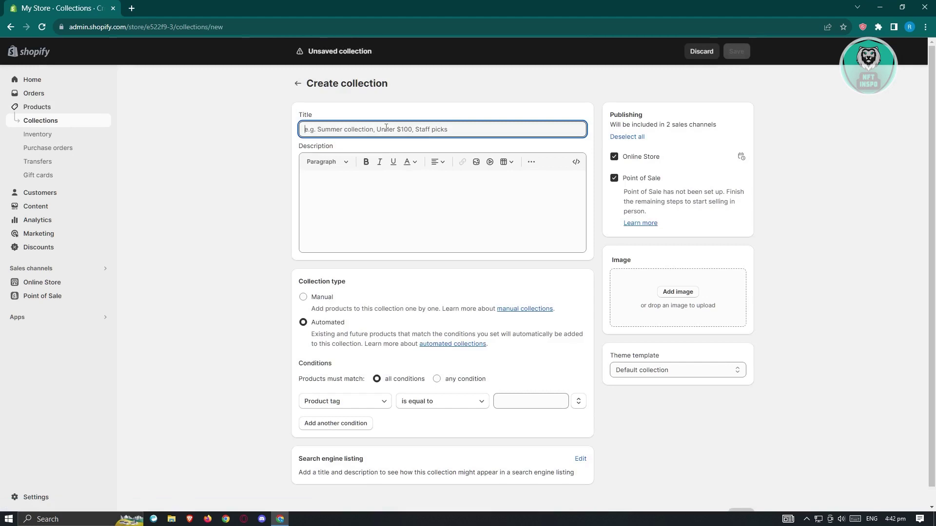
pyautogui.write('ART')
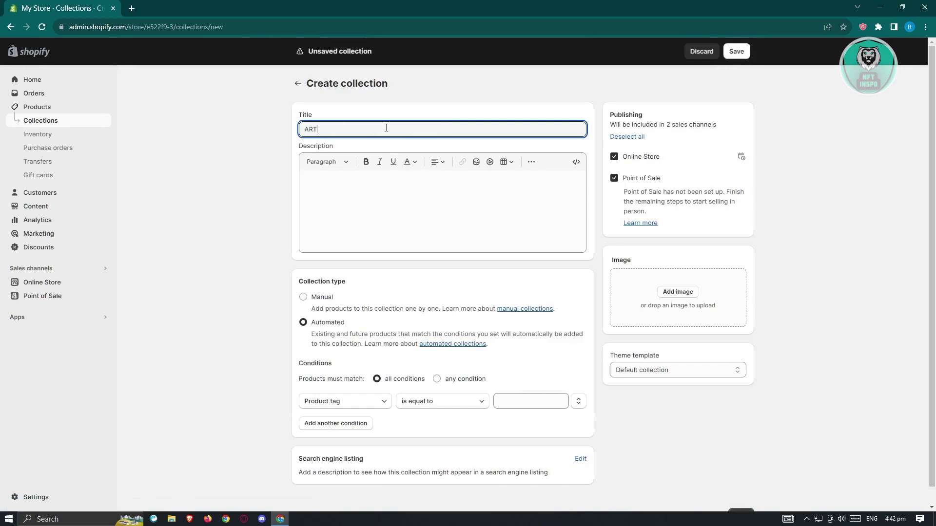
pyautogui.write(' cOLLEC')
pyautogui.press('BackSpace')
pyautogui.press('BackSpace')
pyautogui.press('BackSpace')
pyautogui.press('BackSpace')
pyautogui.press('BackSpace')
pyautogui.press('BackSpace')
pyautogui.write('ollec')
pyautogui.click(225, 271)
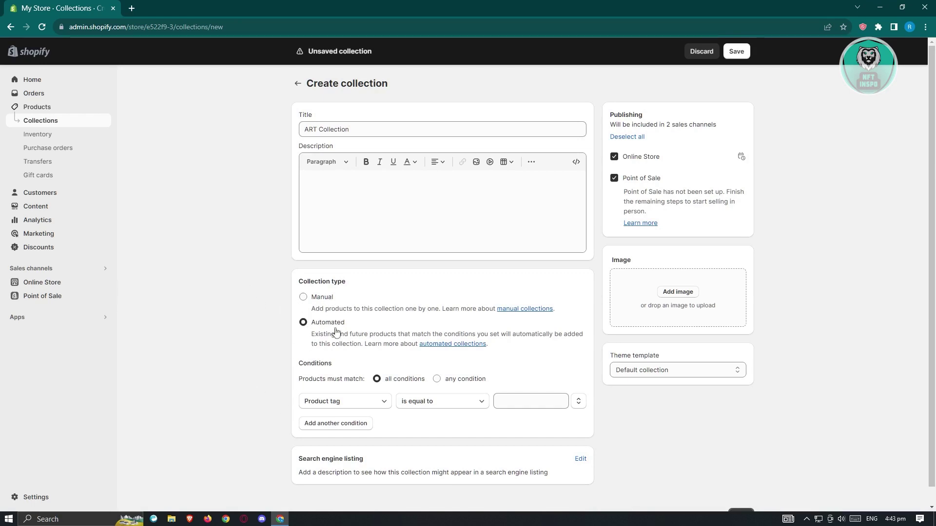
# Keep it automated with the condition product tag equal to 'art', and save it
pyautogui.click(306, 298)
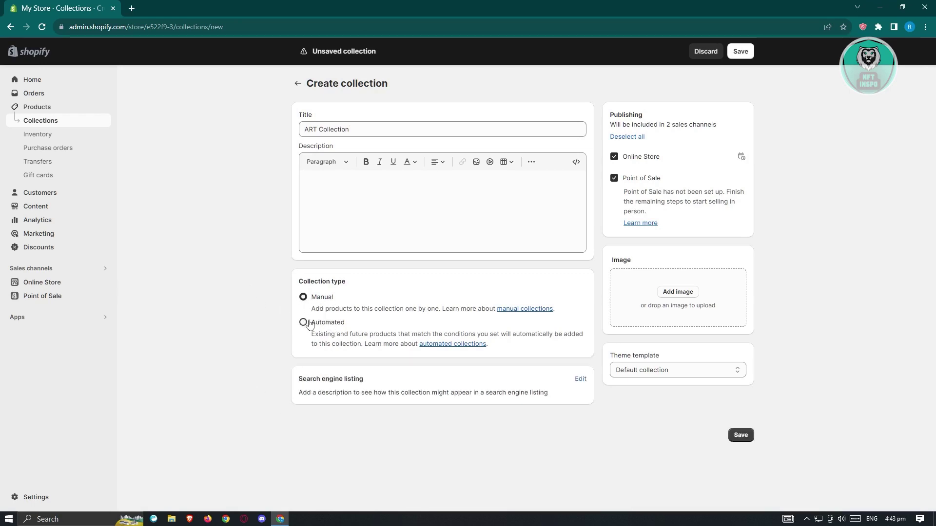
pyautogui.click(307, 323)
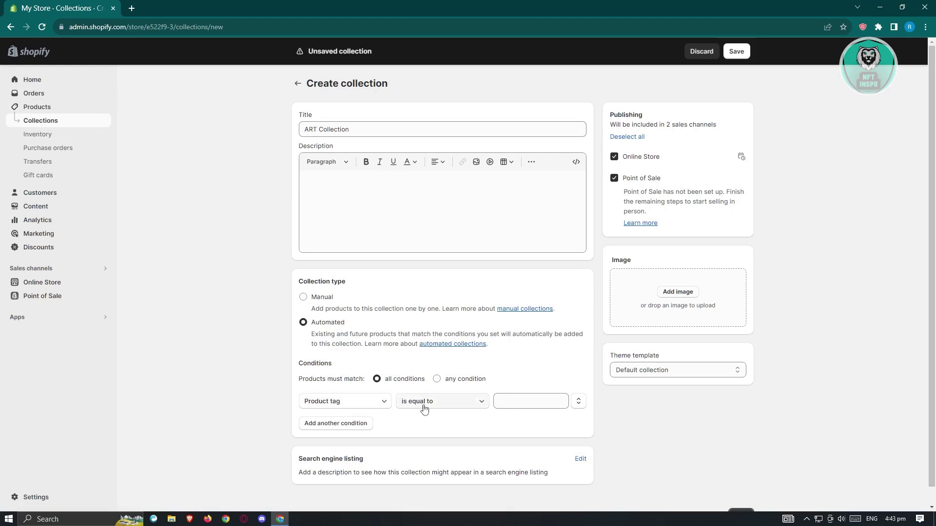
pyautogui.click(514, 403)
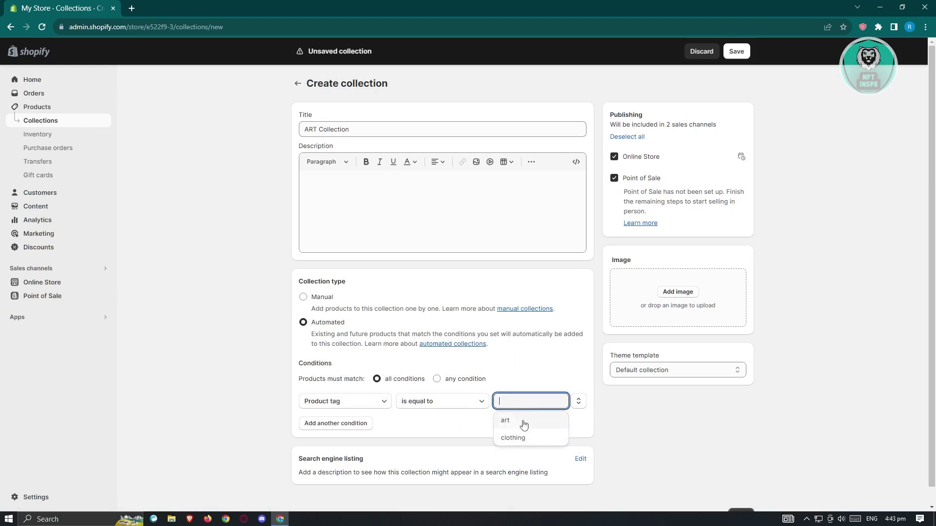
pyautogui.click(522, 421)
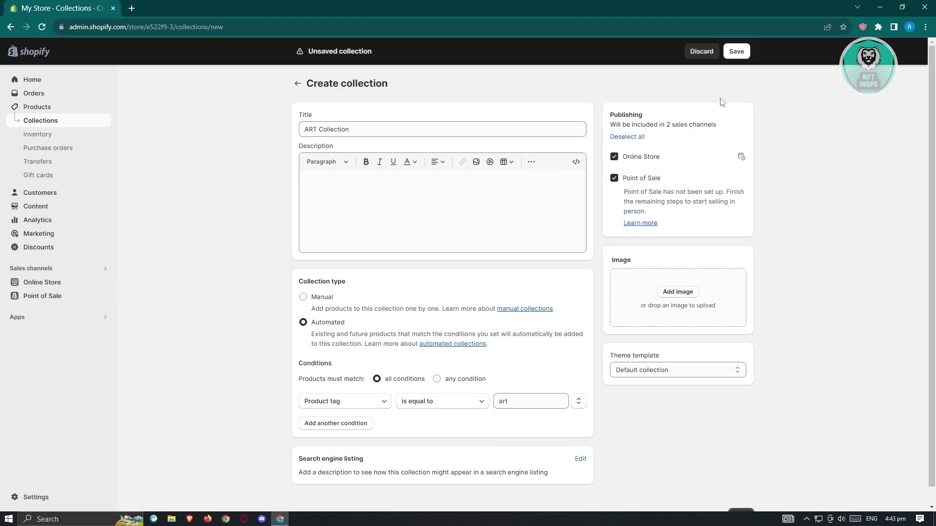
pyautogui.click(736, 52)
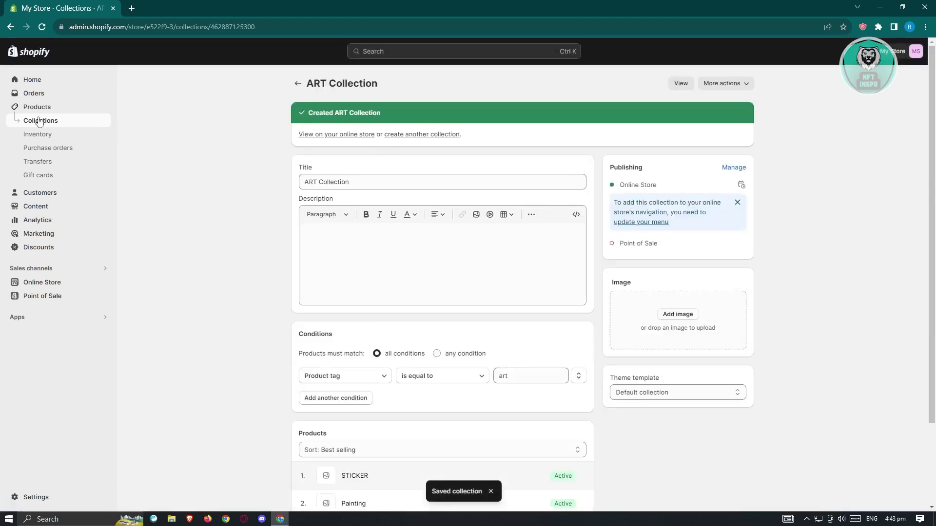
# Create and save 'Clothing Collection', automatically matching products tagged 'clothing'
pyautogui.click(297, 84)
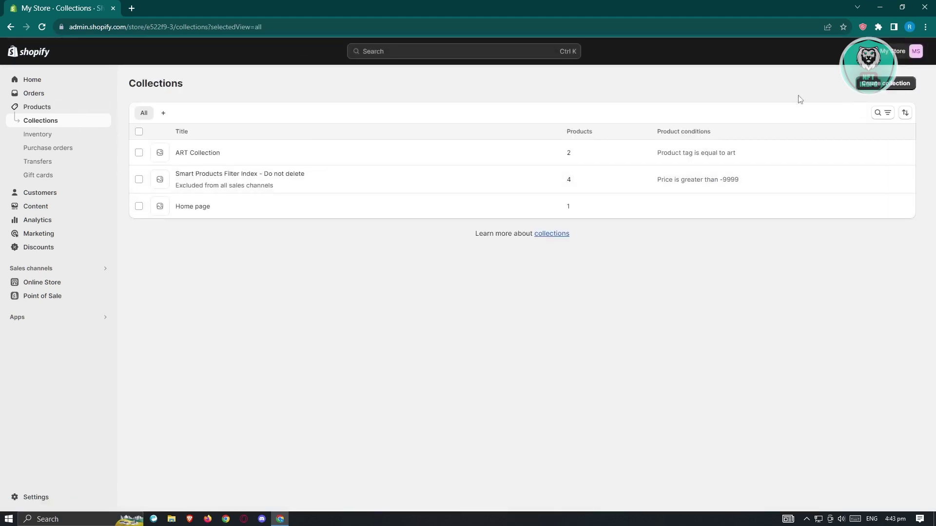
pyautogui.click(884, 88)
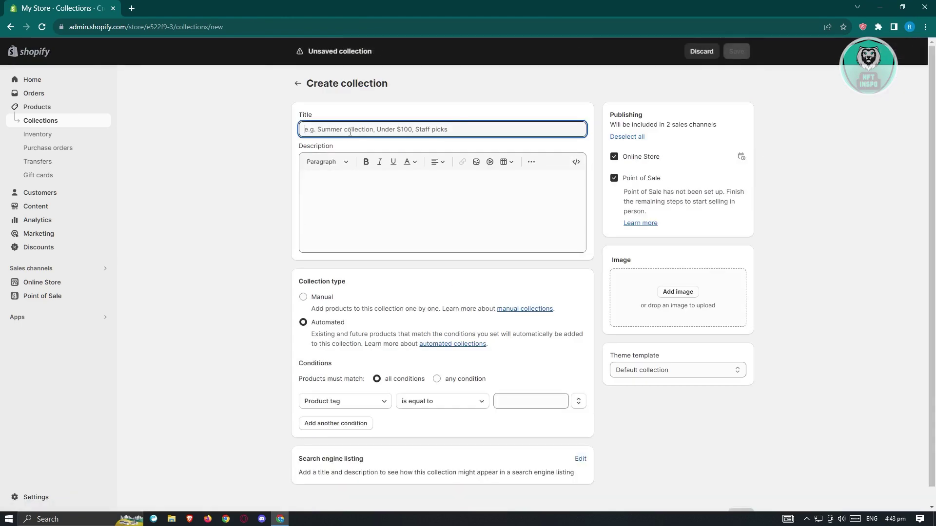
pyautogui.write('C')
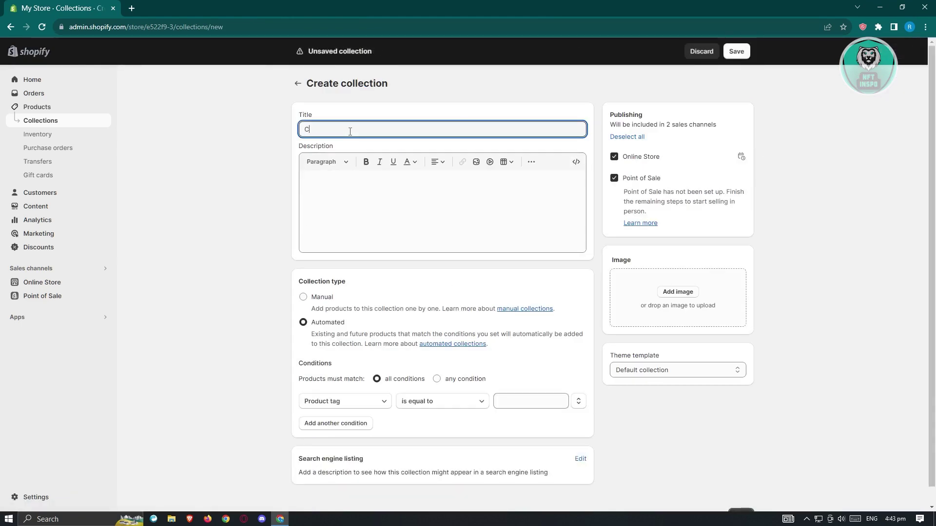
pyautogui.write('lthing')
pyautogui.write('o Collection')
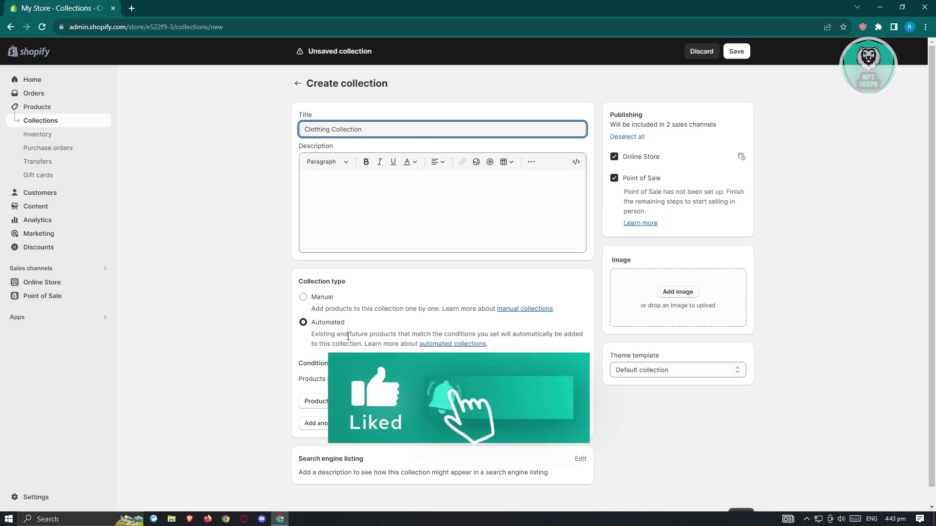
pyautogui.click(458, 390)
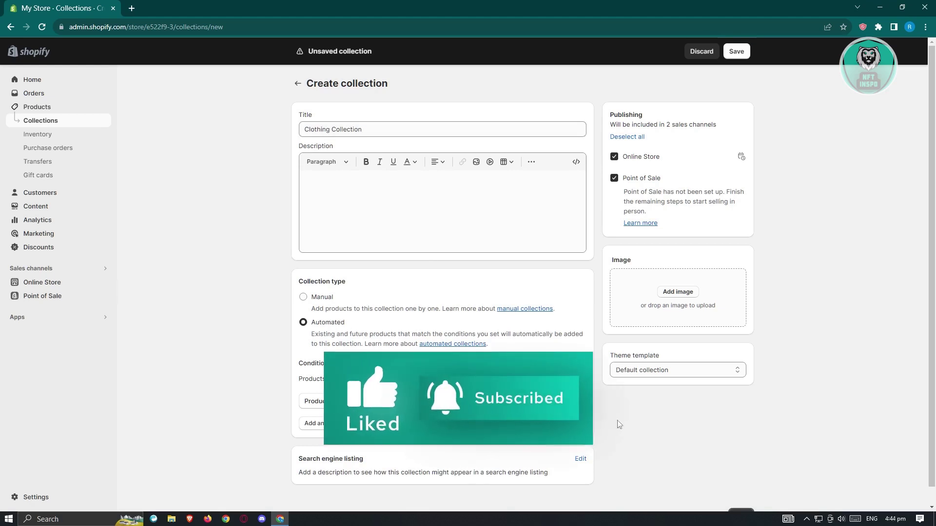
pyautogui.click(740, 52)
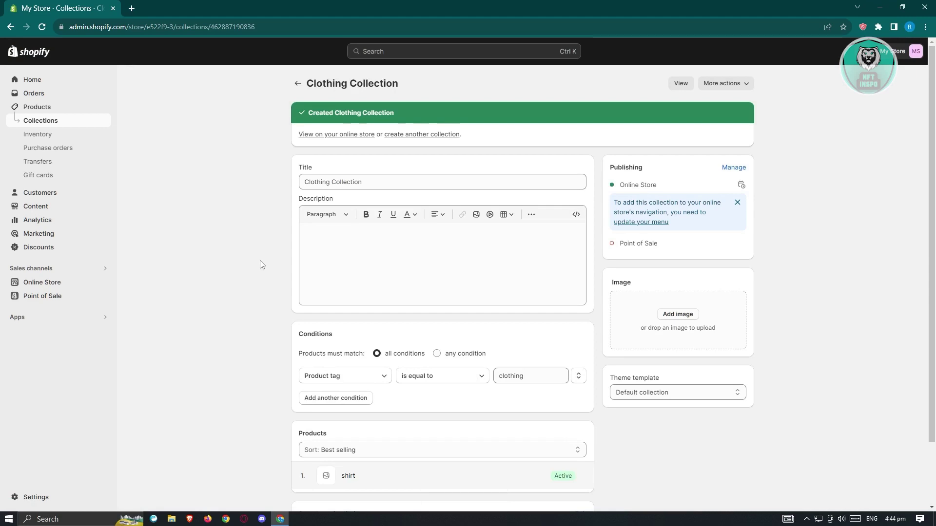
# Open Main menu under Online Store > Navigation, with the storefront previewed in another tab
pyautogui.click(51, 282)
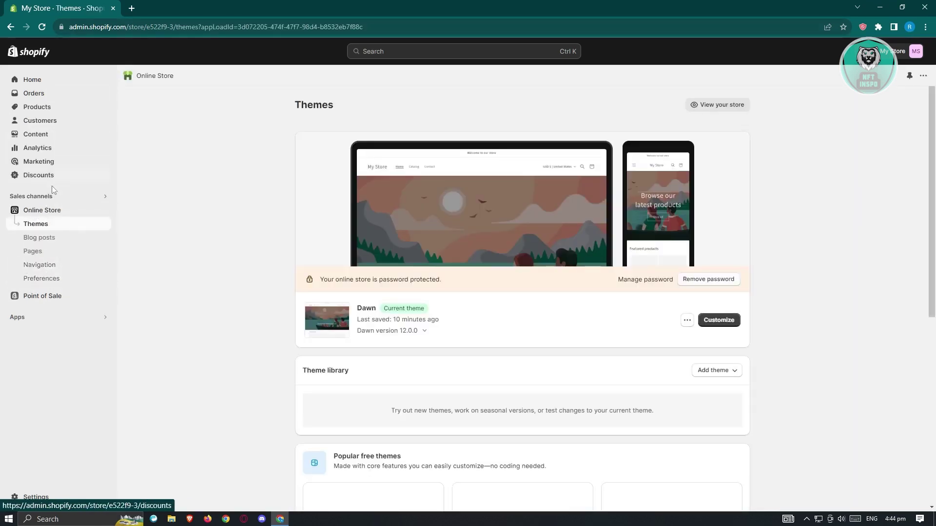
pyautogui.click(43, 267)
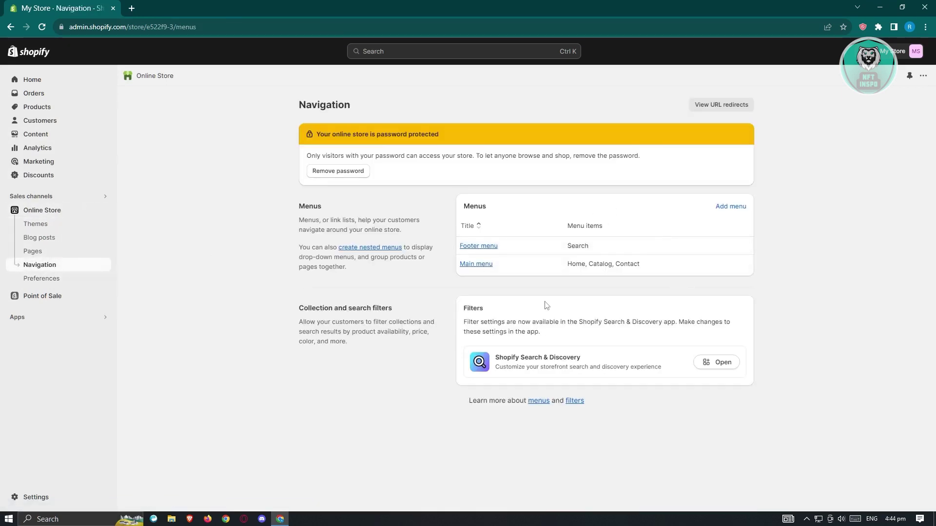
pyautogui.click(486, 268)
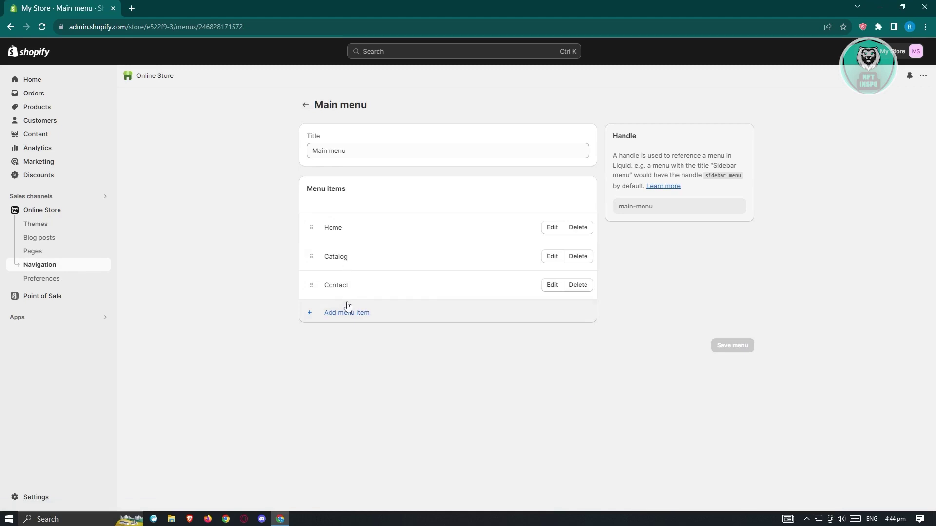
pyautogui.click(105, 210)
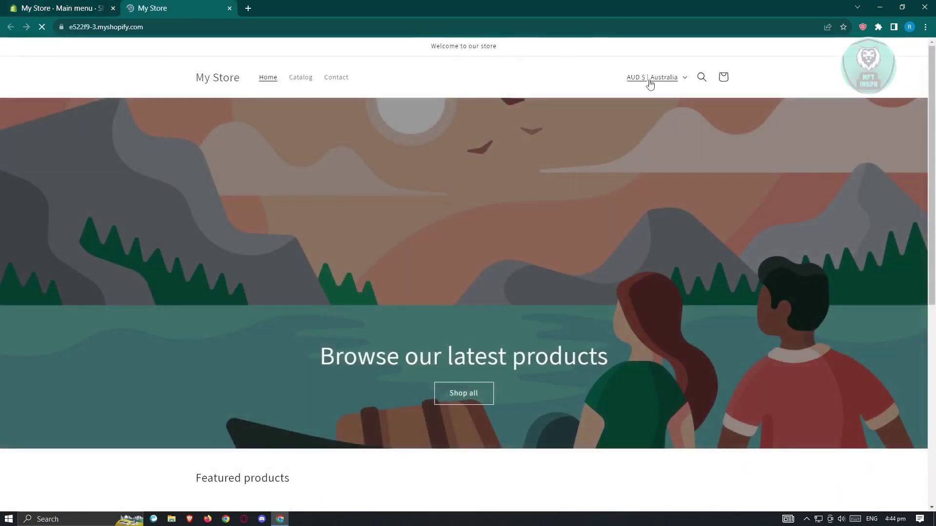
pyautogui.hotkey('ctrl', 'shift', 'Tab')
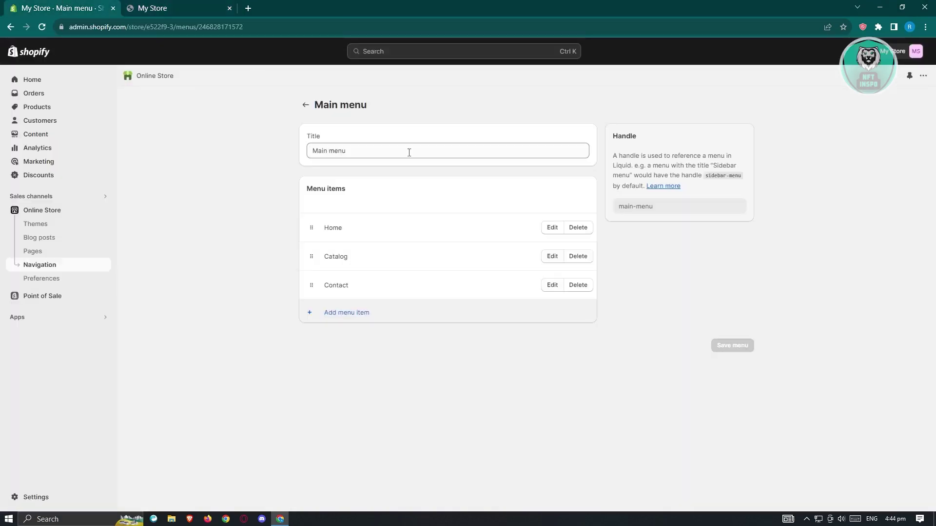
# Add a 'Shop with Us' main-menu item linked to Products > All products
pyautogui.click(348, 313)
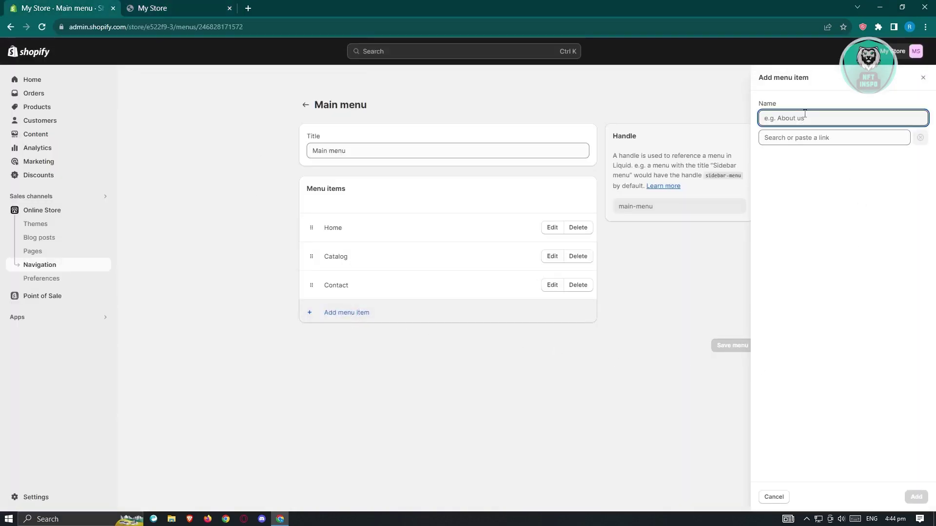
pyautogui.write('Shop with Us')
pyautogui.click(842, 141)
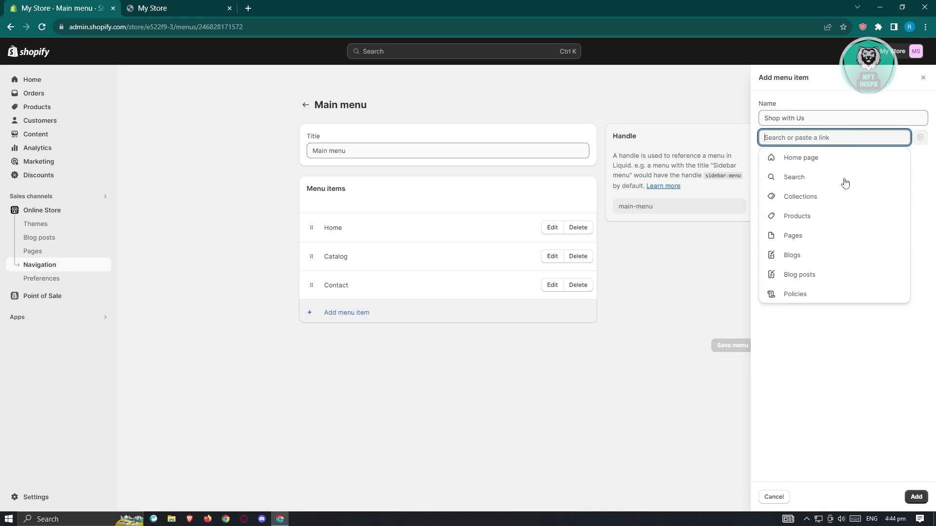
pyautogui.click(797, 221)
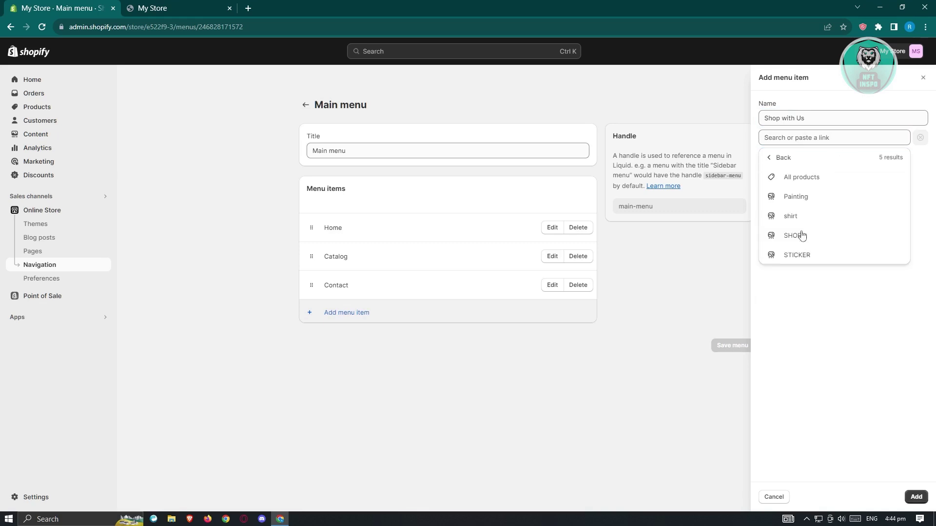
pyautogui.click(805, 183)
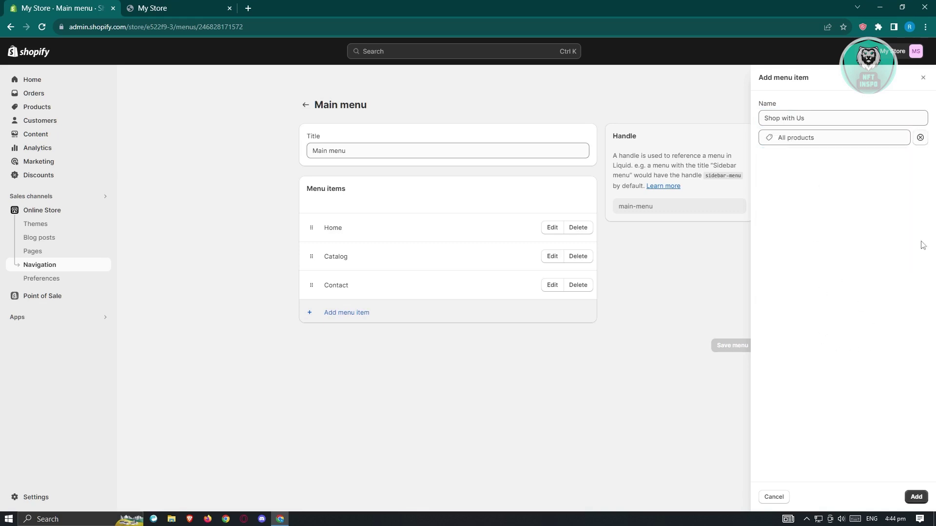
pyautogui.click(915, 497)
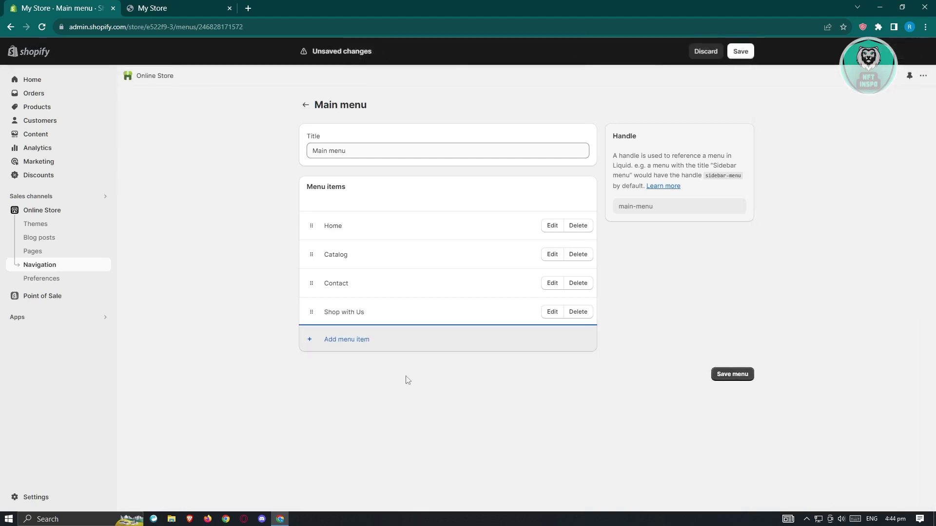
# Add an 'Art' menu item linked to the ART Collection
pyautogui.click(347, 340)
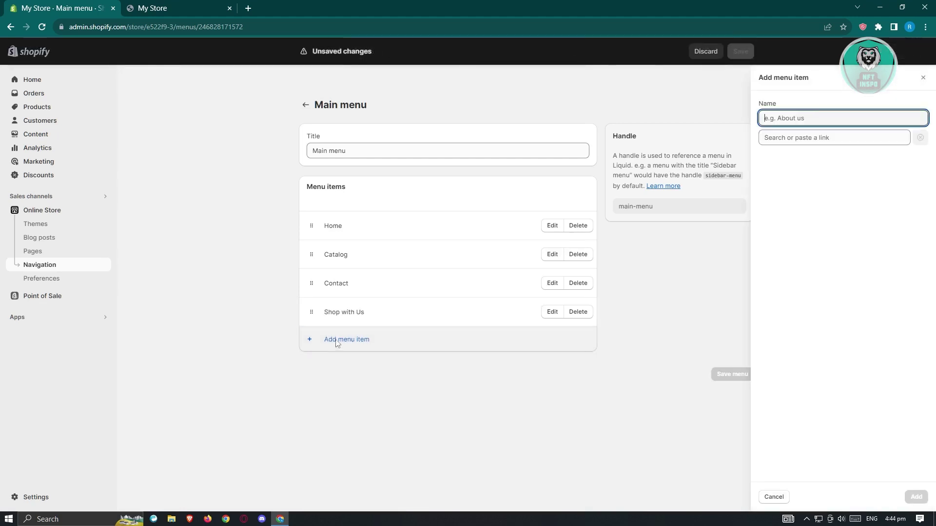
pyautogui.write('Art')
pyautogui.click(807, 137)
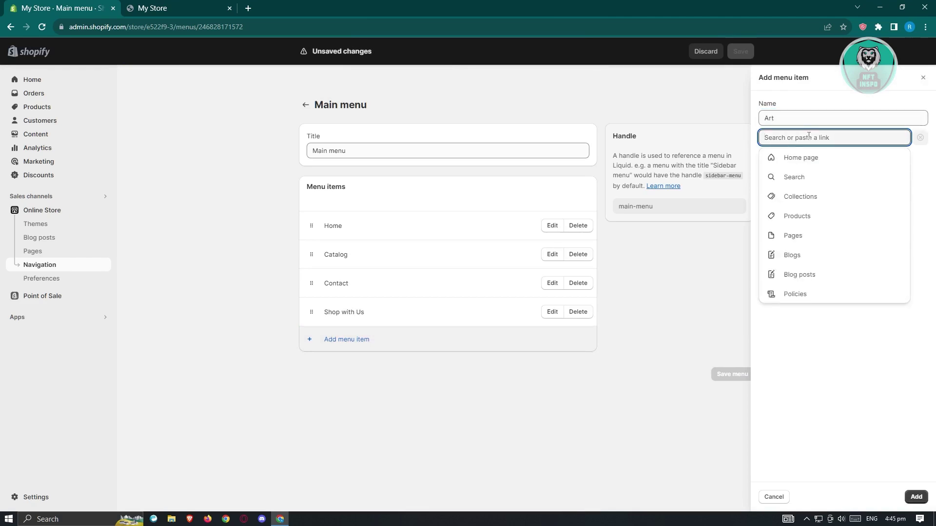
pyautogui.click(810, 198)
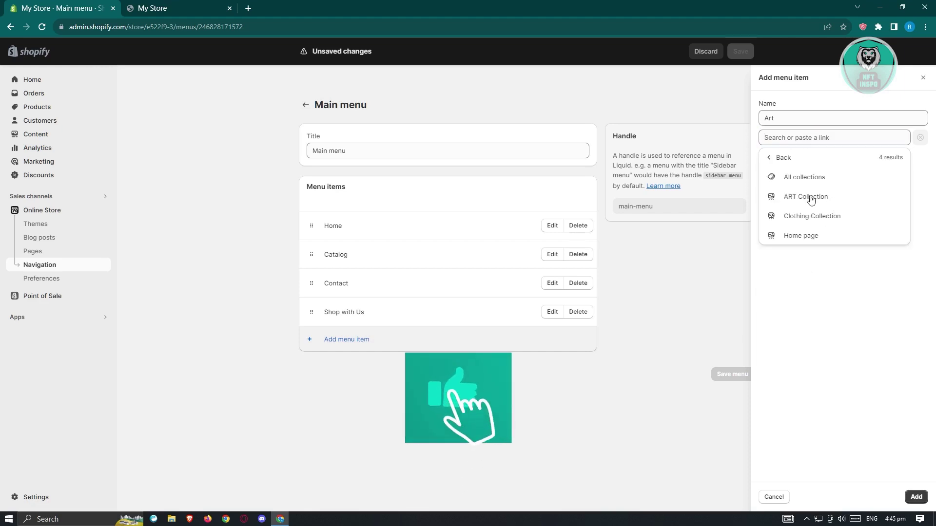
pyautogui.click(810, 198)
pyautogui.click(915, 497)
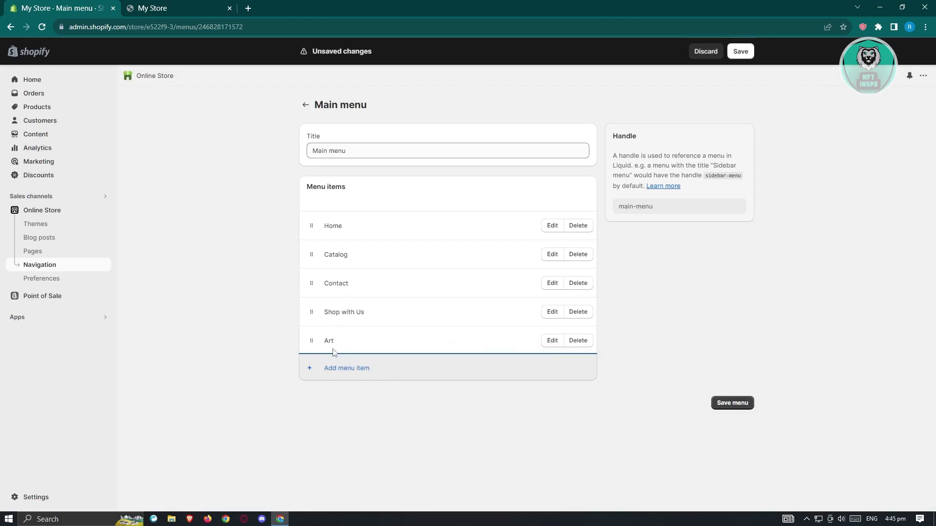
# Nest Art under Shop with Us and start a 'Clothing' item beneath it
pyautogui.moveTo(312, 339); pyautogui.dragTo(347, 325)
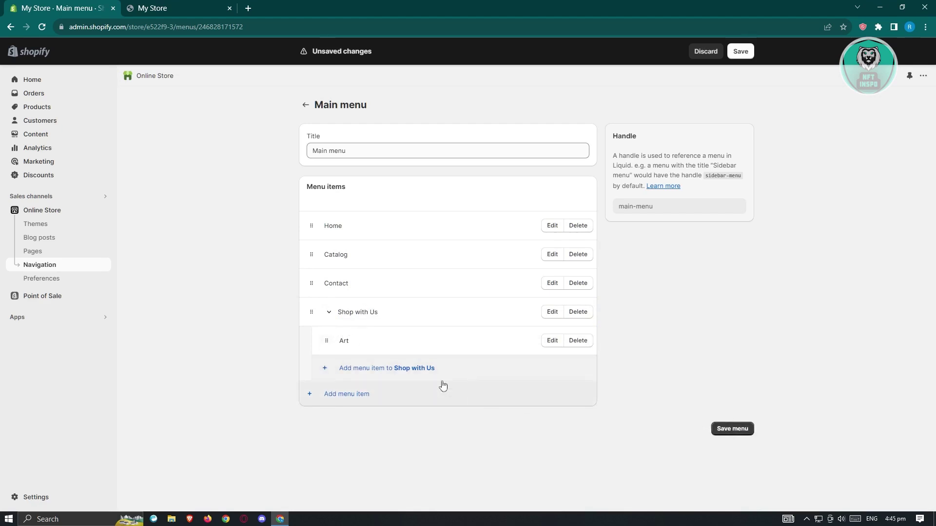
pyautogui.click(332, 369)
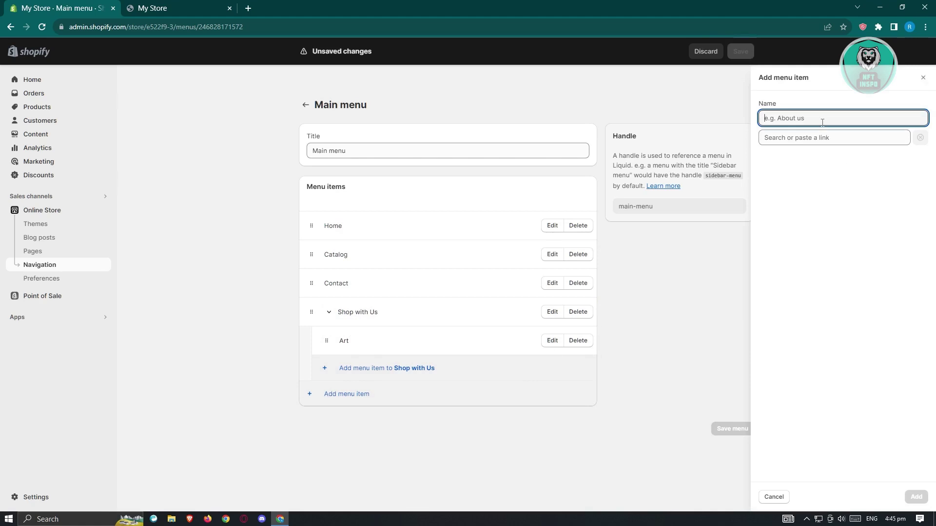
pyautogui.write('C')
# Link Clothing to the Clothing Collection, add it, and save the main menu
pyautogui.click(835, 138)
pyautogui.click(804, 202)
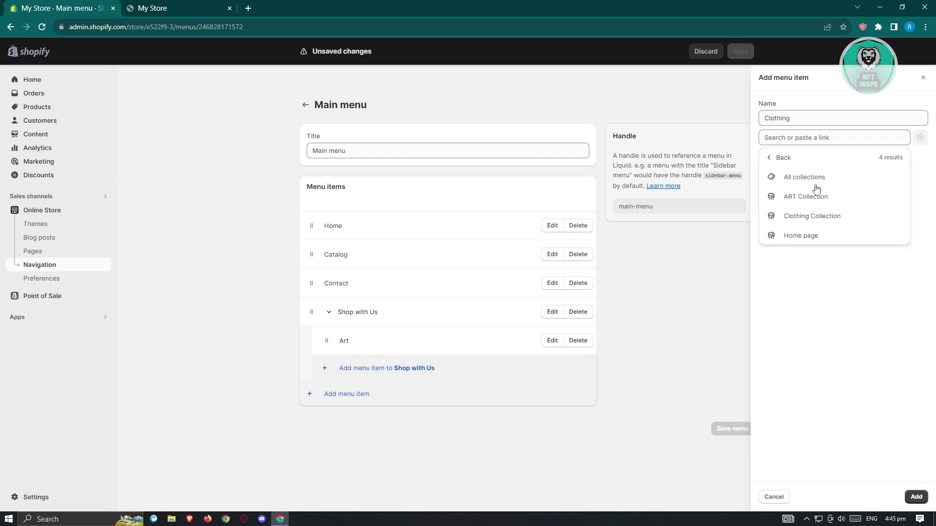
pyautogui.click(814, 217)
pyautogui.click(916, 497)
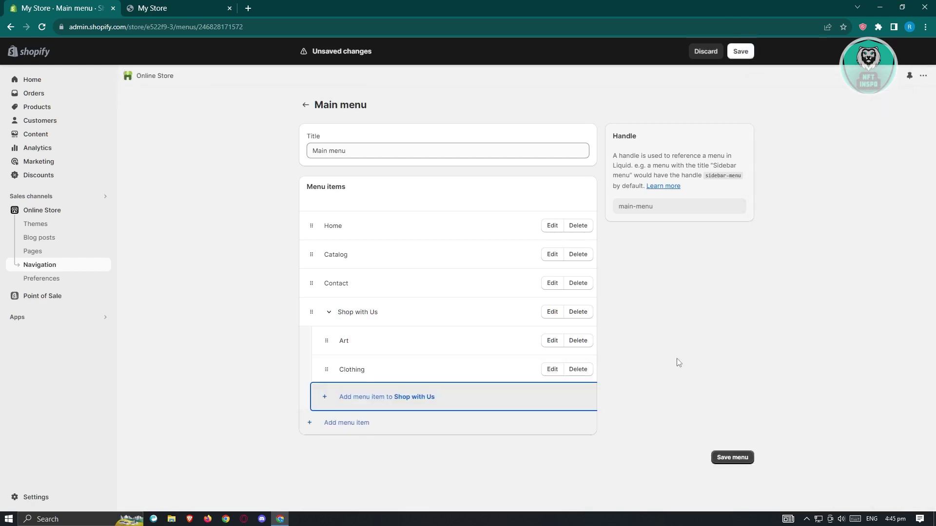
pyautogui.click(734, 459)
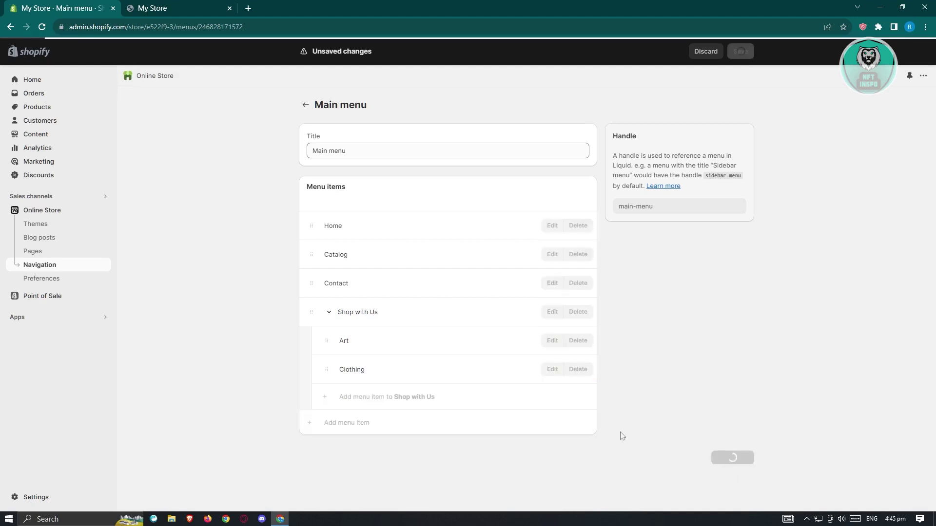
pyautogui.click(163, 5)
# Reload the storefront and open Art, then Clothing, from the Shop with Us dropdown
pyautogui.click(41, 27)
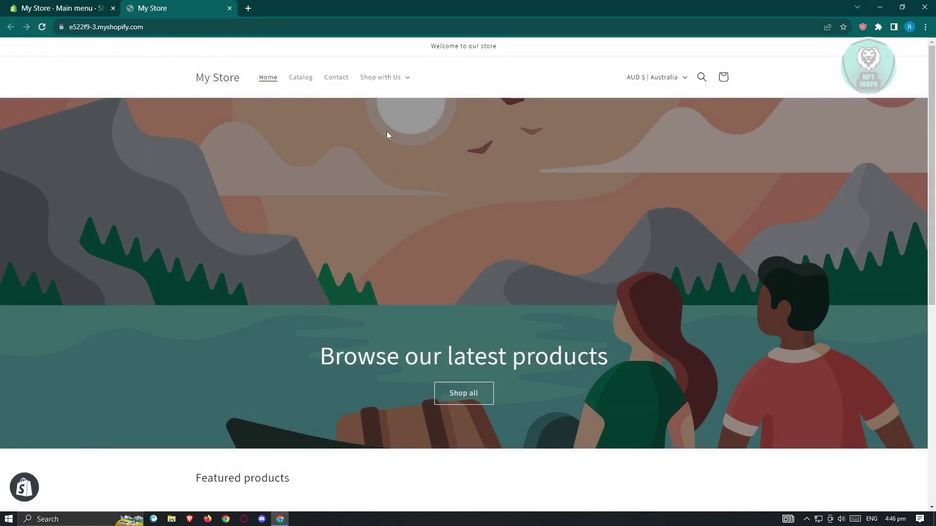
pyautogui.click(383, 78)
pyautogui.click(371, 78)
pyautogui.click(370, 78)
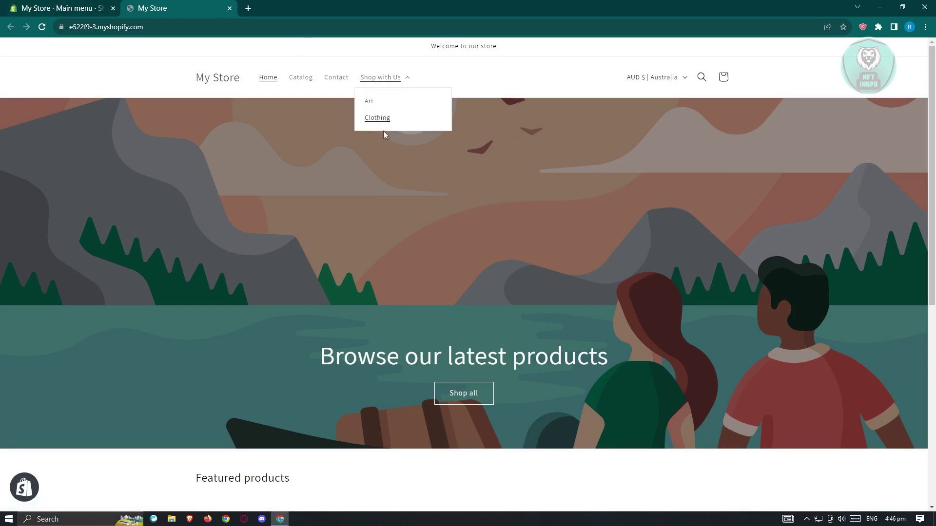
pyautogui.click(368, 101)
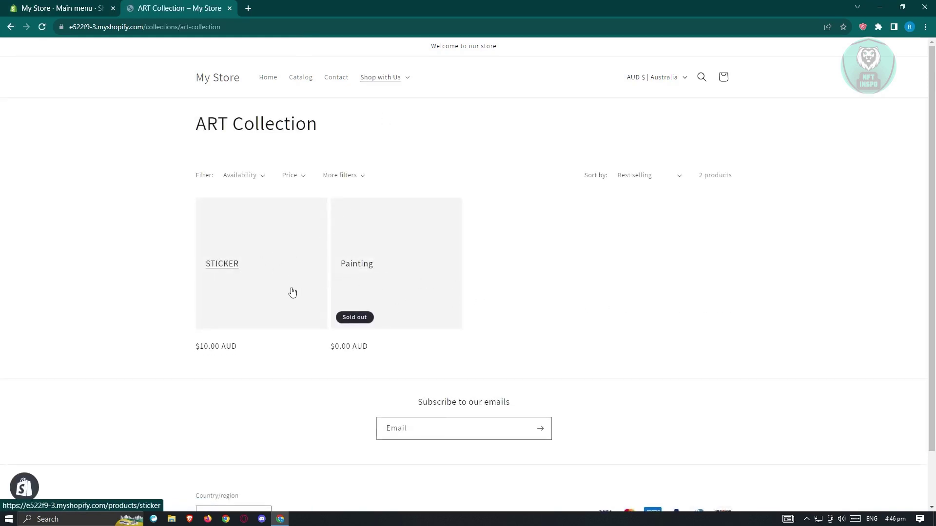
pyautogui.click(405, 79)
pyautogui.click(391, 117)
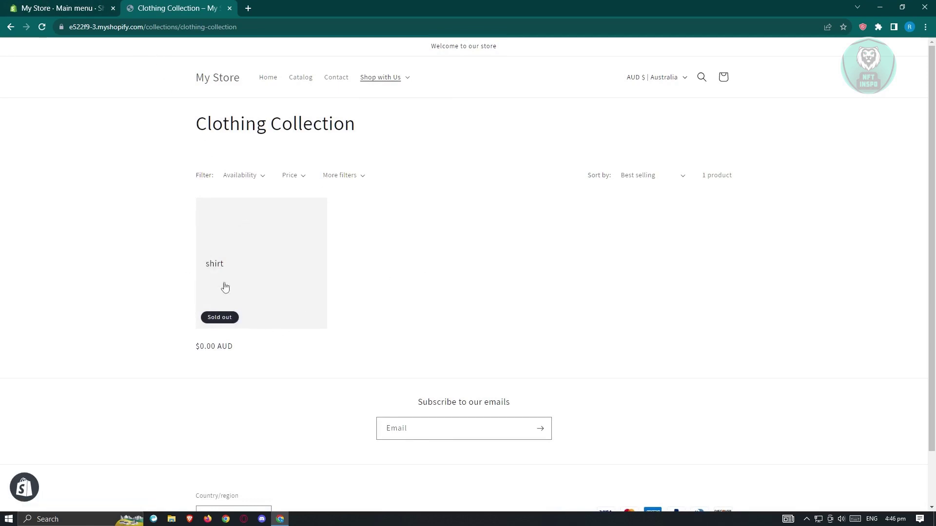
pyautogui.click(49, 9)
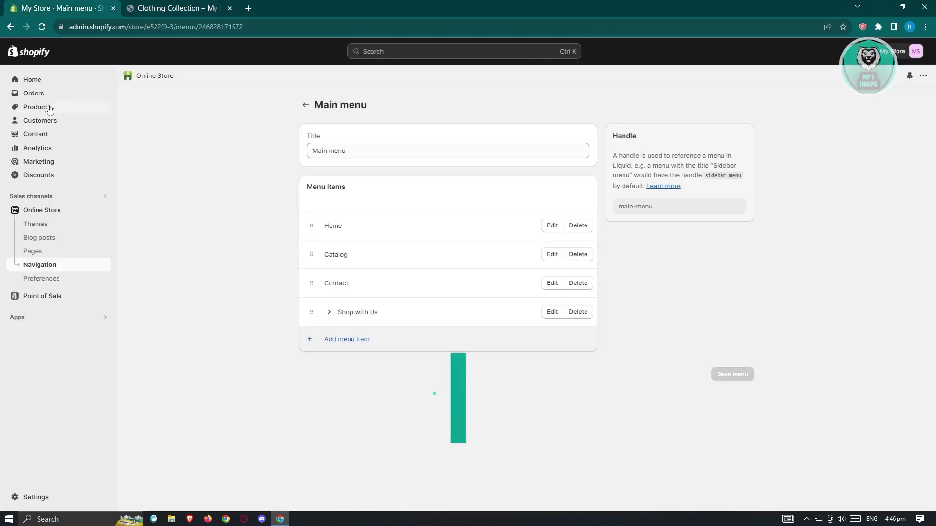
# Open the SHOE product for editing and check it appears in the storefront's Clothing Collection
pyautogui.click(35, 107)
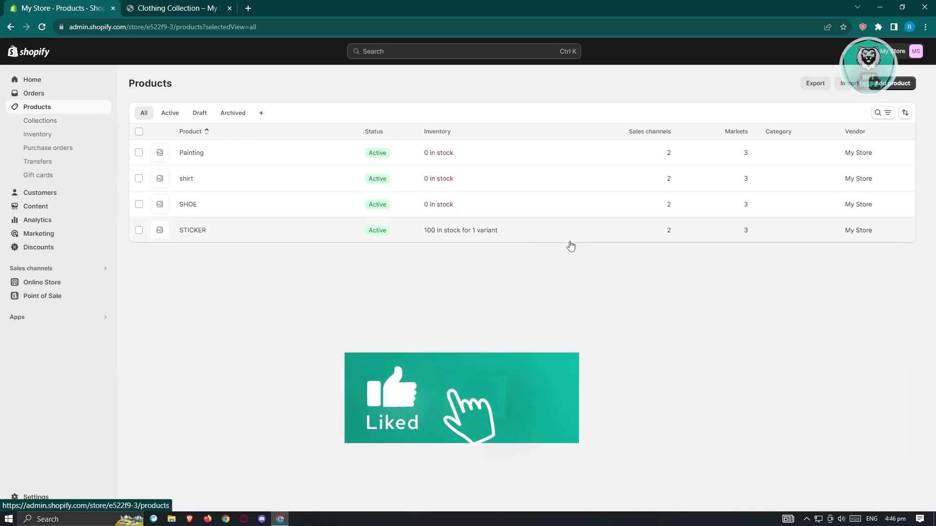
pyautogui.click(188, 205)
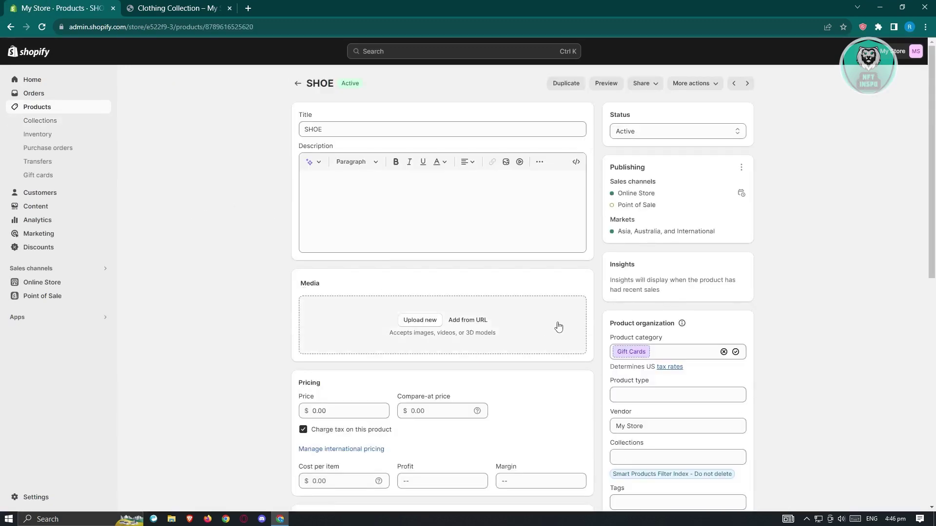
pyautogui.hotkey('ctrl', 'Tab')
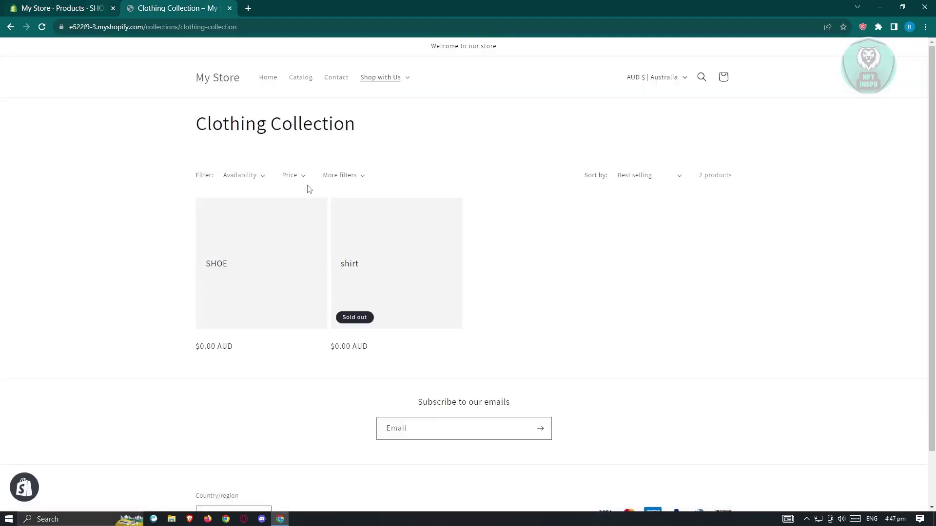
pyautogui.click(58, 4)
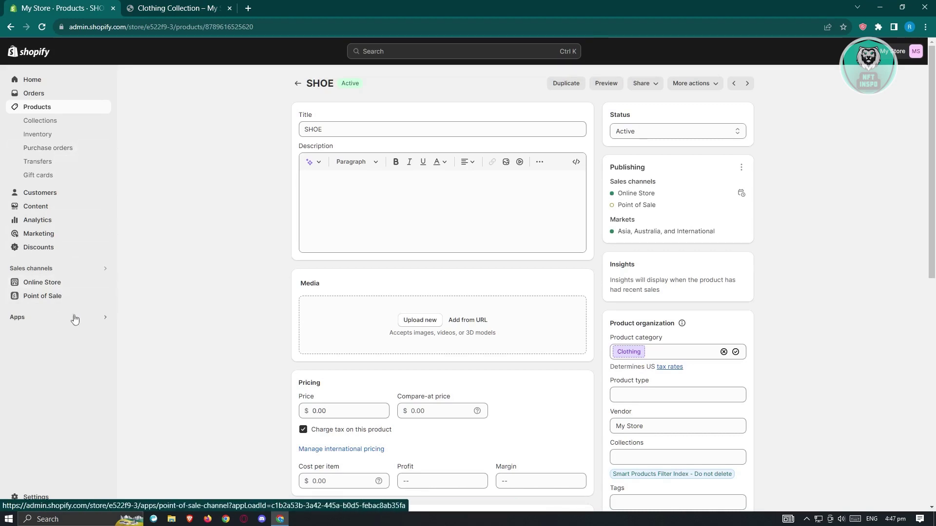
# Add an Online Store page titled 'SHOW WITH US' and save it
pyautogui.click(106, 318)
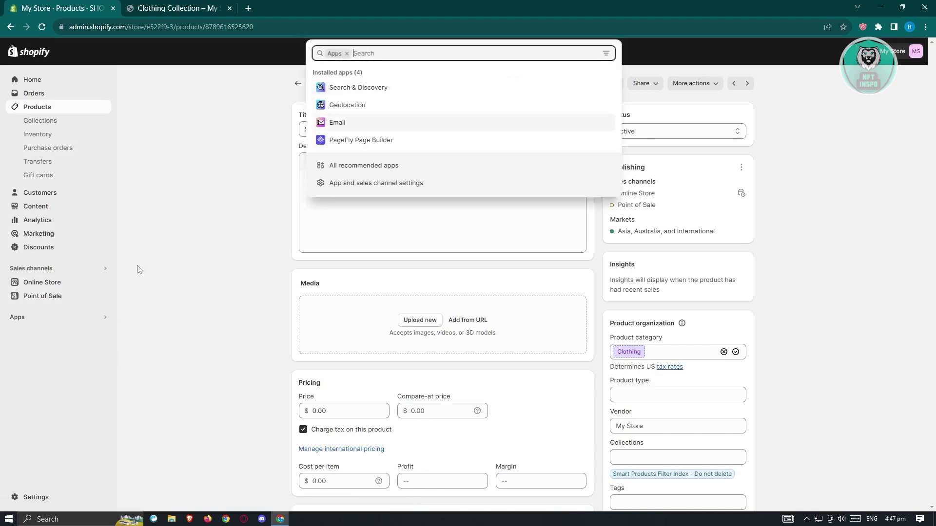
pyautogui.click(241, 254)
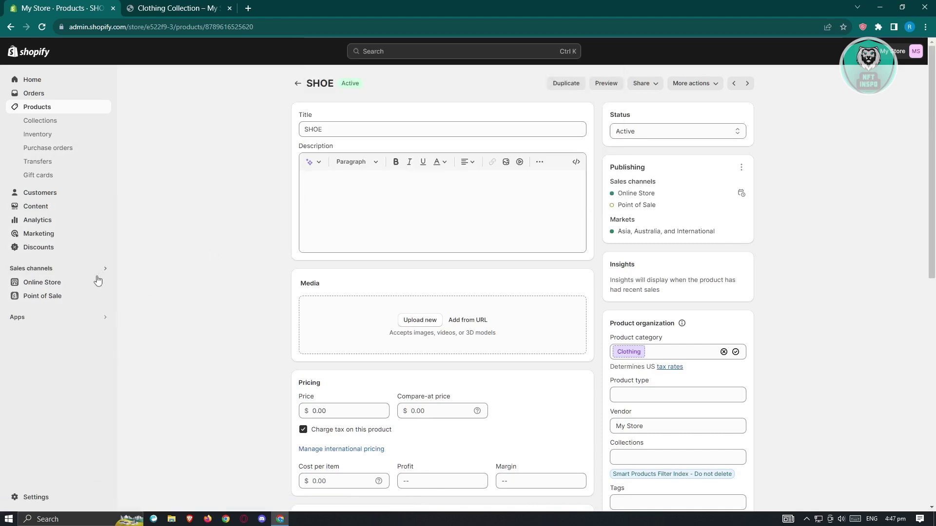
pyautogui.click(54, 285)
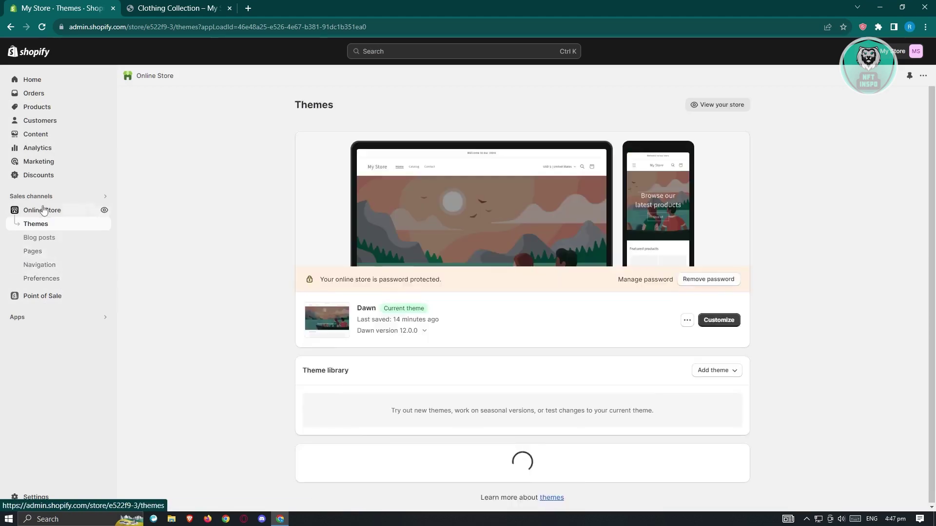
pyautogui.click(39, 252)
pyautogui.click(899, 102)
pyautogui.click(399, 152)
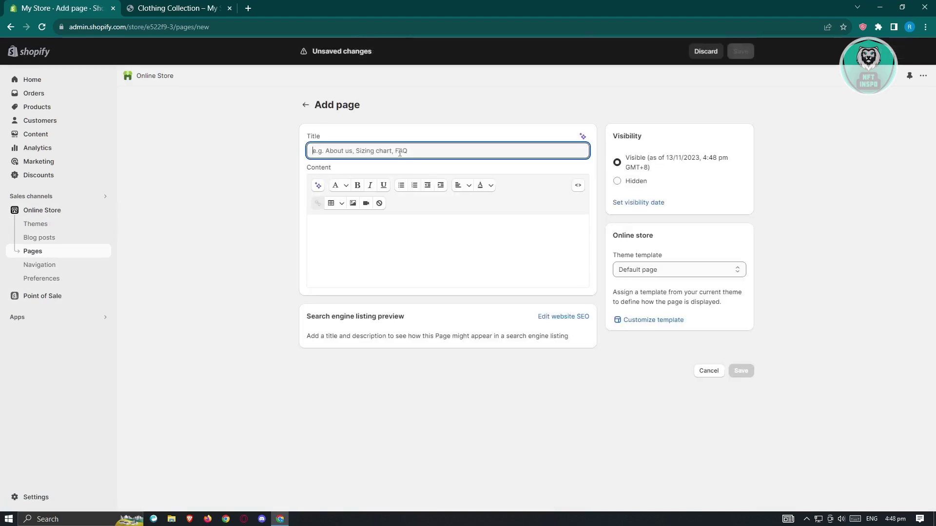
pyautogui.write('SHOW WITH US')
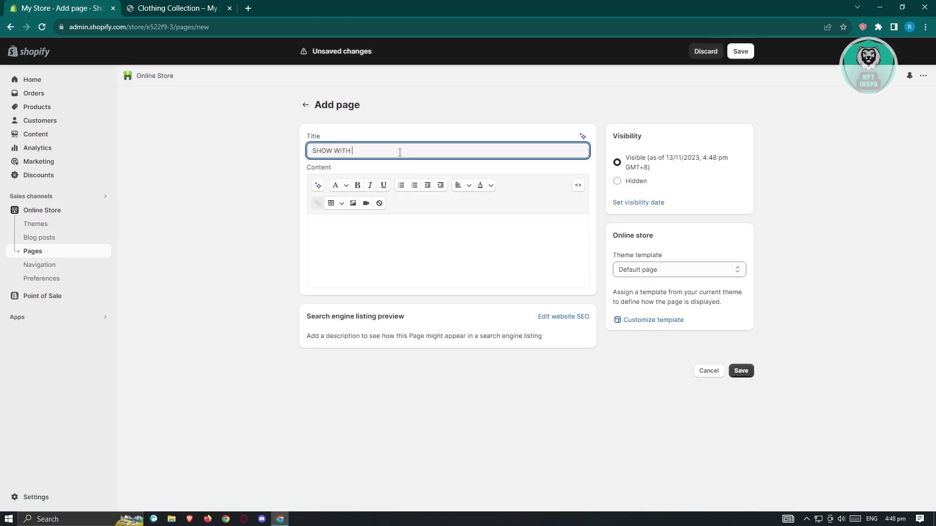
pyautogui.click(742, 372)
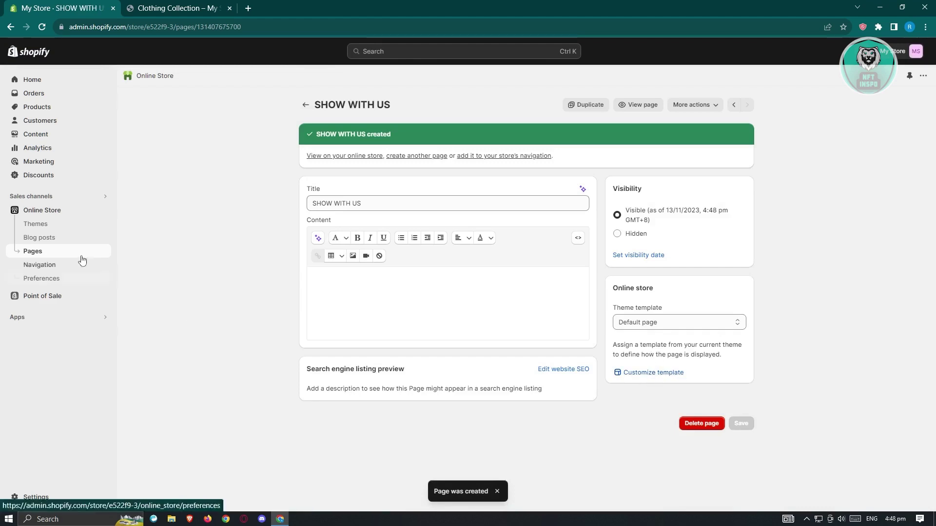
# Delete the Art and Clothing sub-items from Shop with Us in the Main menu
pyautogui.click(39, 265)
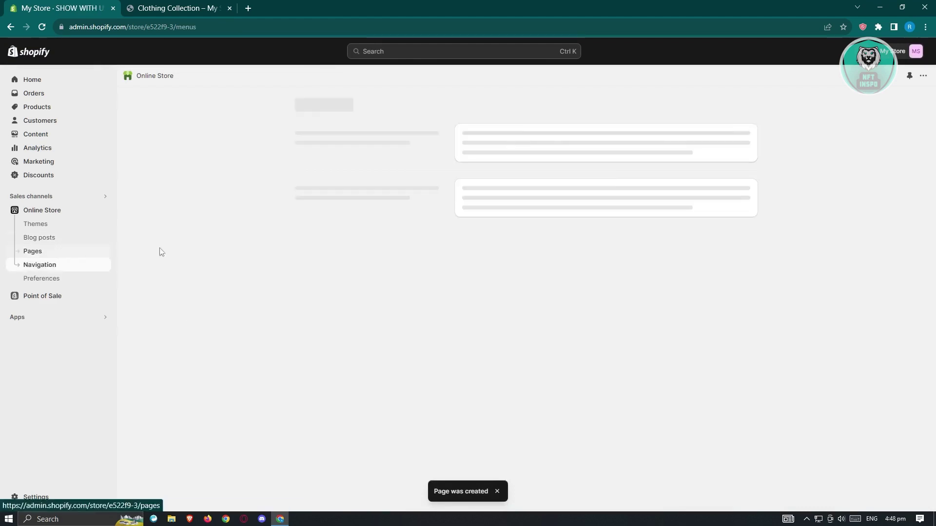
pyautogui.click(469, 264)
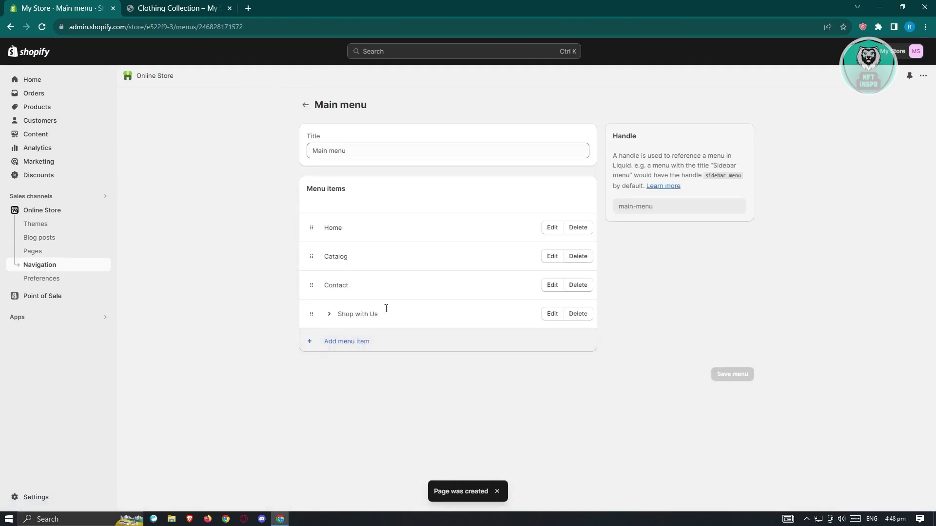
pyautogui.click(329, 314)
pyautogui.click(578, 343)
pyautogui.click(593, 308)
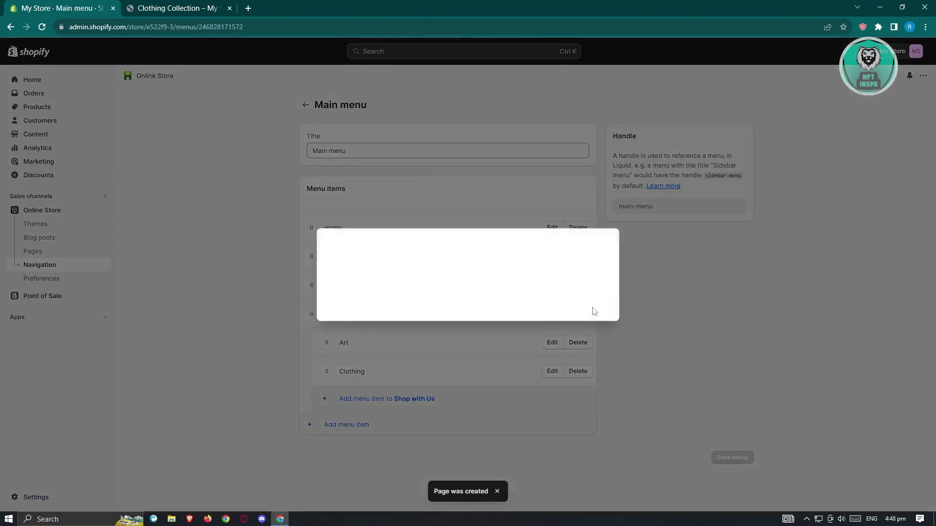
pyautogui.click(581, 345)
pyautogui.click(595, 307)
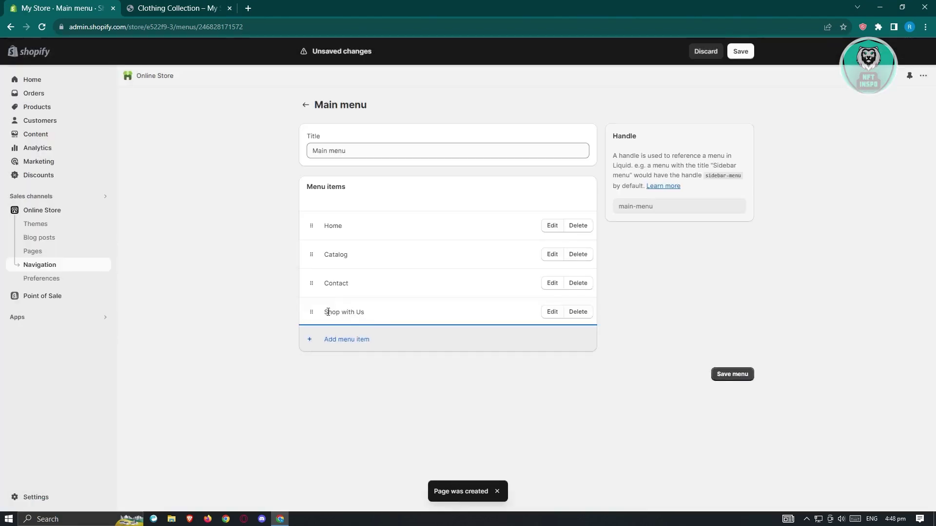
# Relink Shop with Us from All products to the SHOW WITH US page and save the menu
pyautogui.click(552, 312)
pyautogui.click(835, 138)
pyautogui.tripleClick(888, 142)
pyautogui.press('BackSpace')
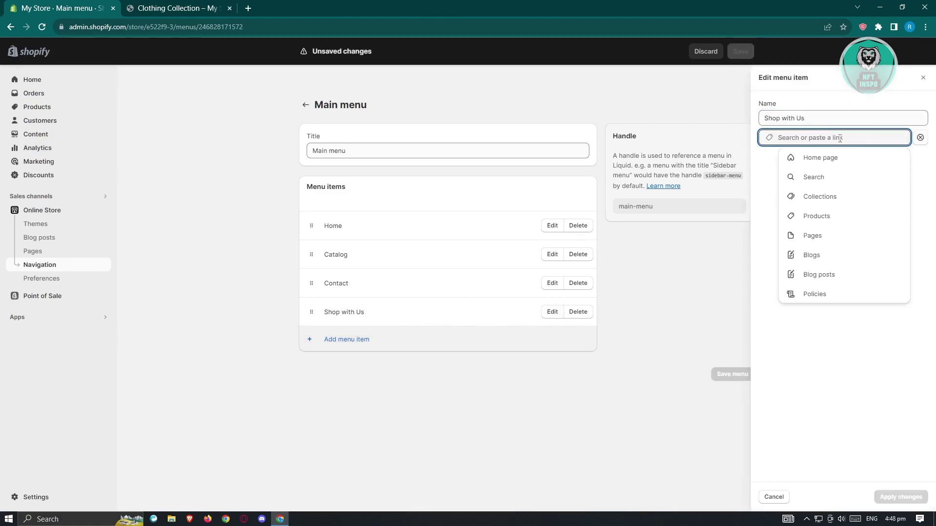
pyautogui.click(813, 236)
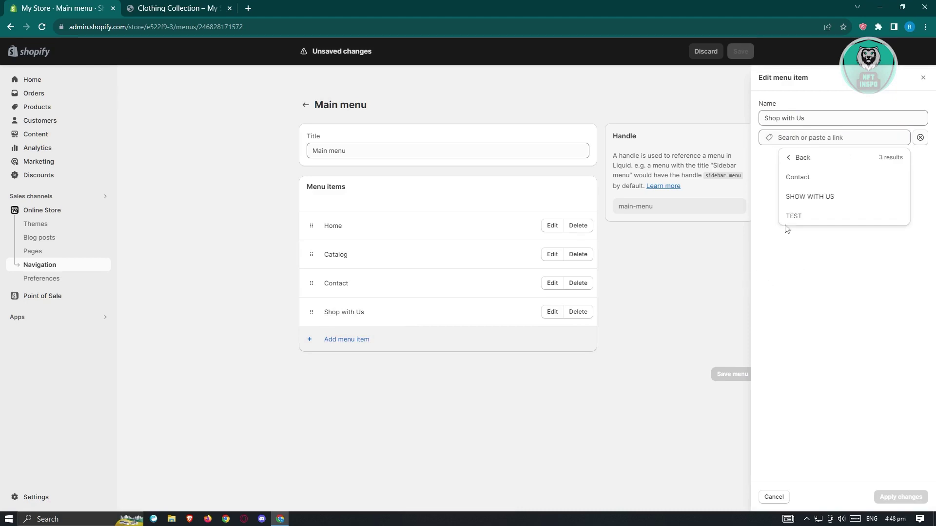
pyautogui.click(812, 199)
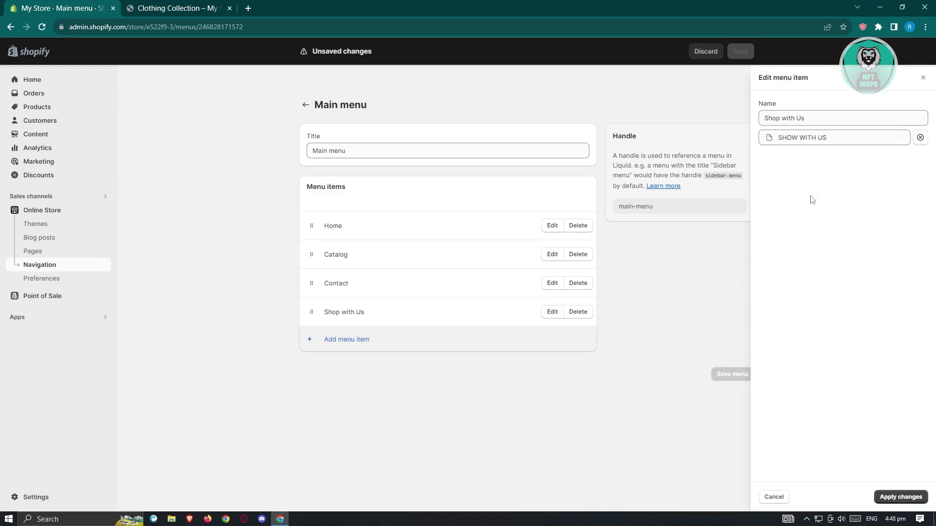
pyautogui.click(901, 496)
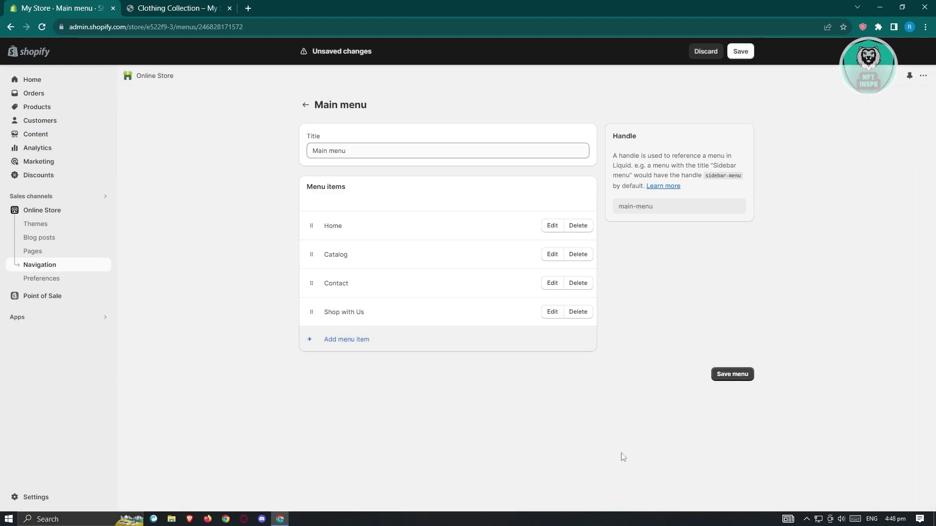
pyautogui.click(739, 51)
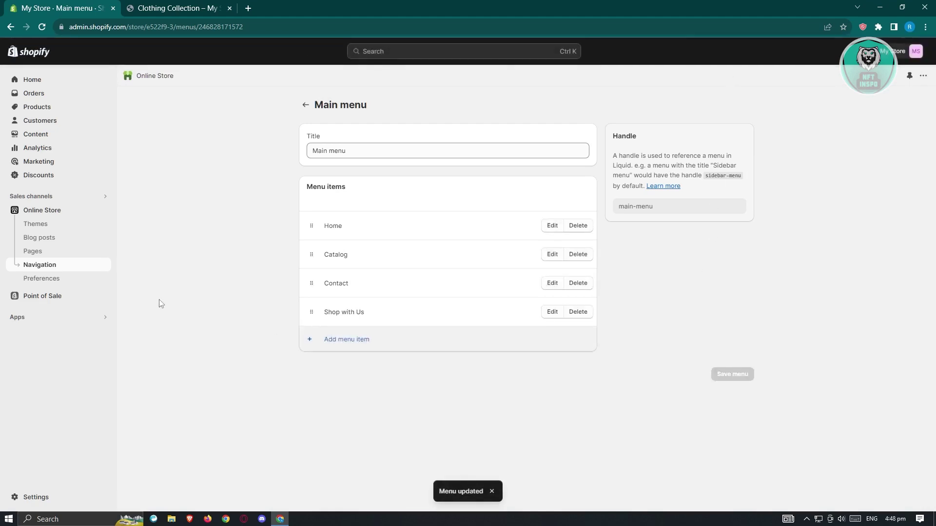
# Open the SHOW WITH US page from Pages and launch its template editor
pyautogui.click(42, 253)
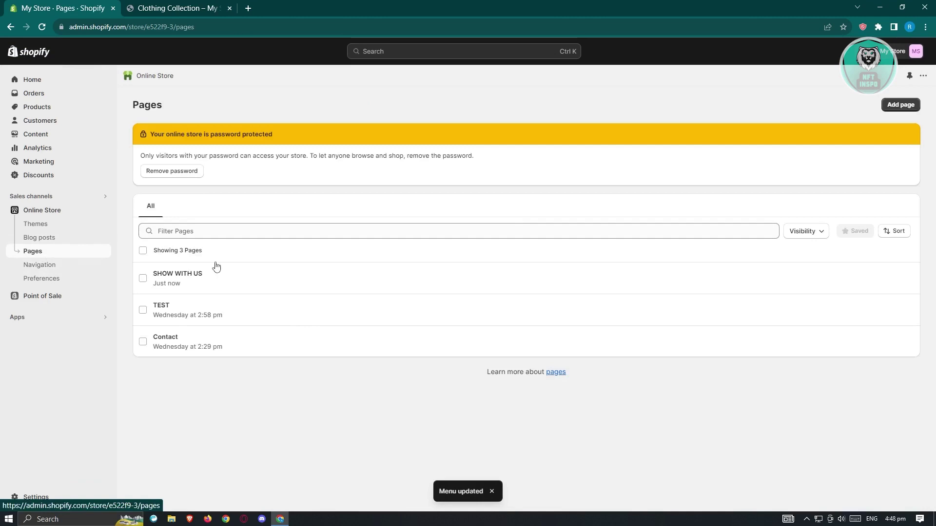
pyautogui.click(183, 275)
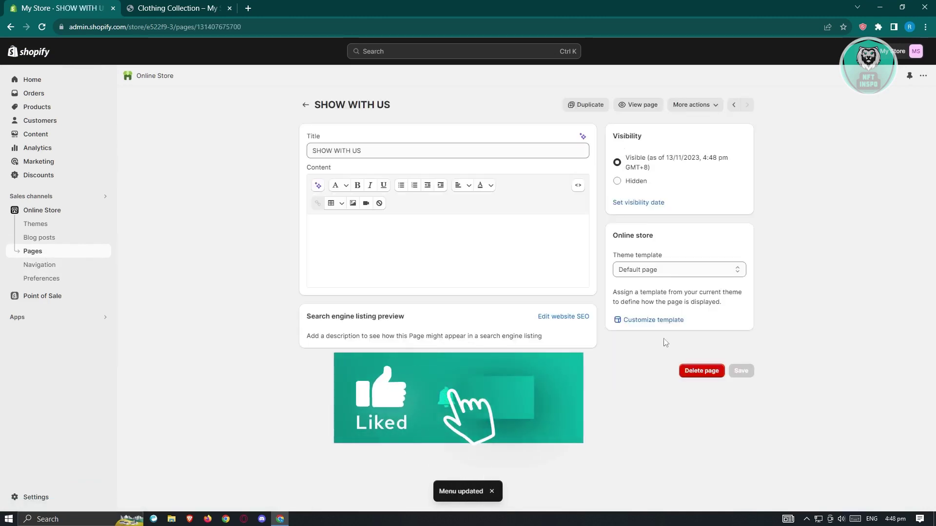
pyautogui.click(674, 320)
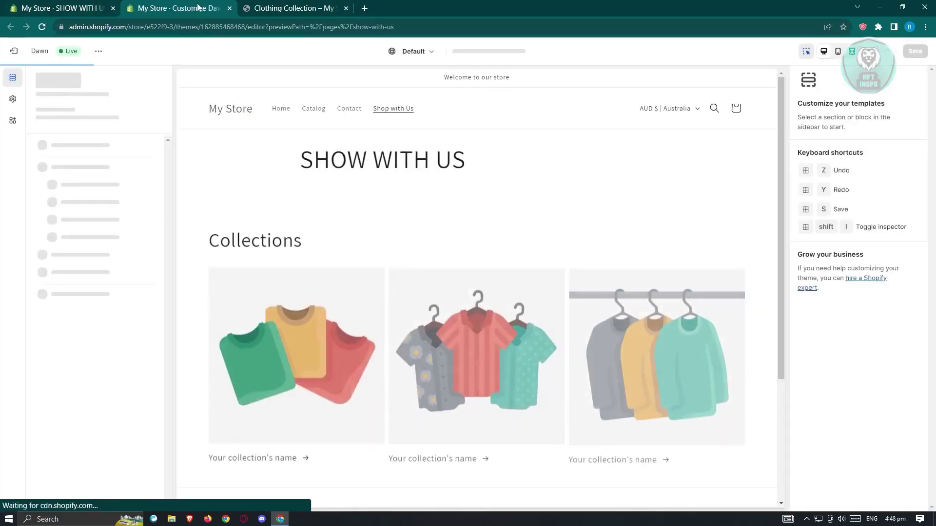
# Delete the existing Collection list section and bring up the sections available to add
pyautogui.click(400, 219)
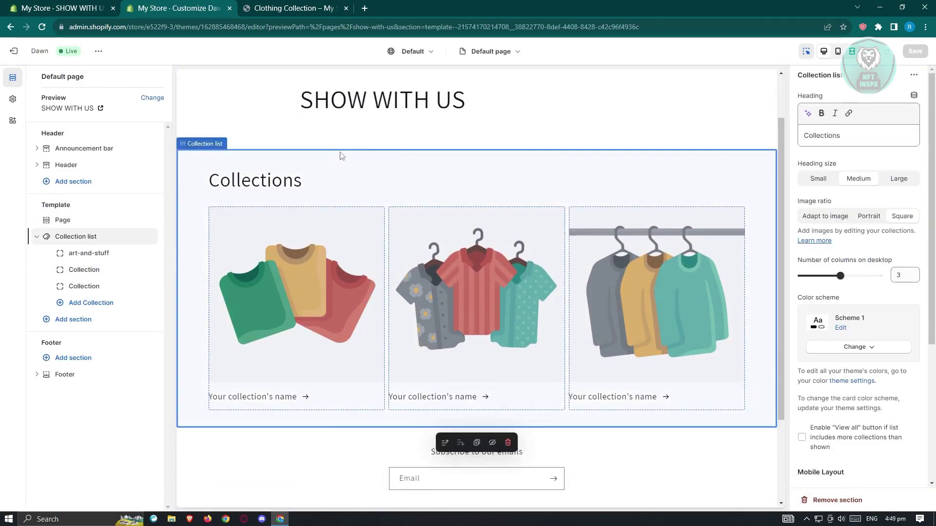
pyautogui.press('Escape')
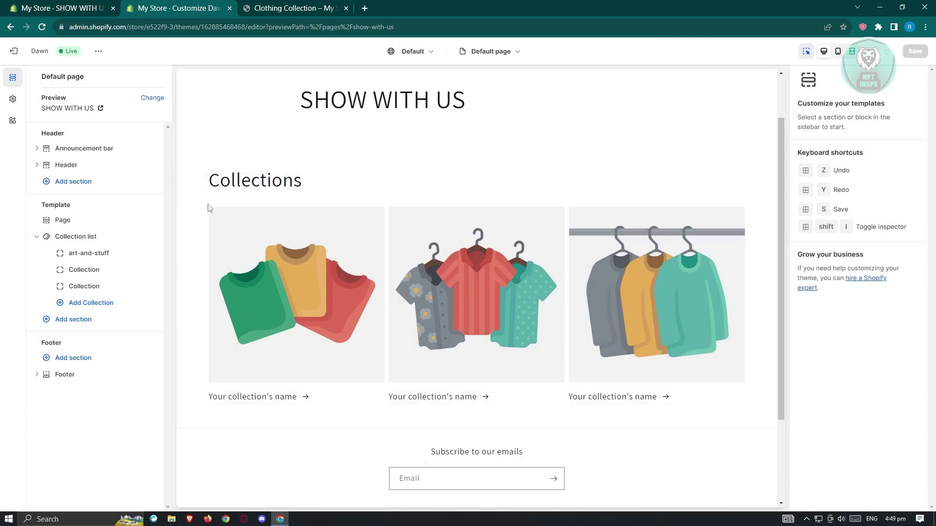
pyautogui.click(279, 204)
pyautogui.click(183, 147)
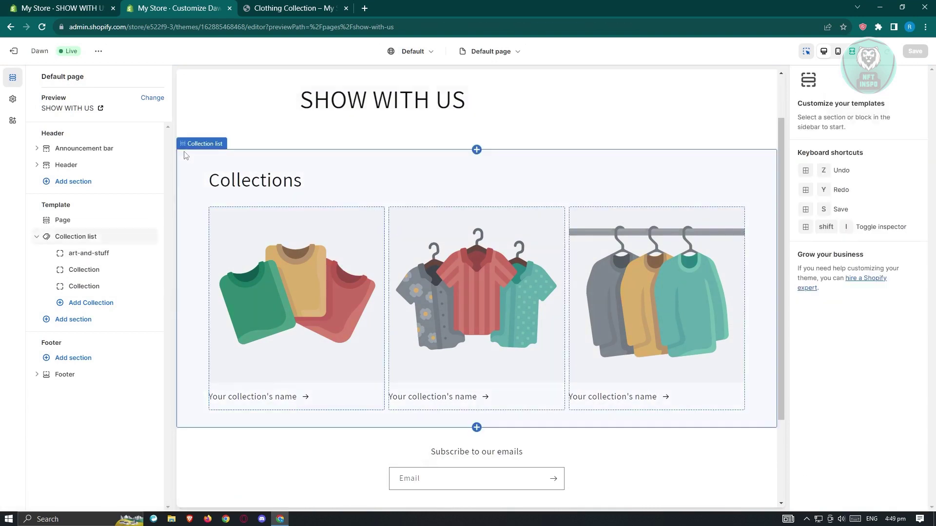
pyautogui.hotkey('ctrl', 'z')
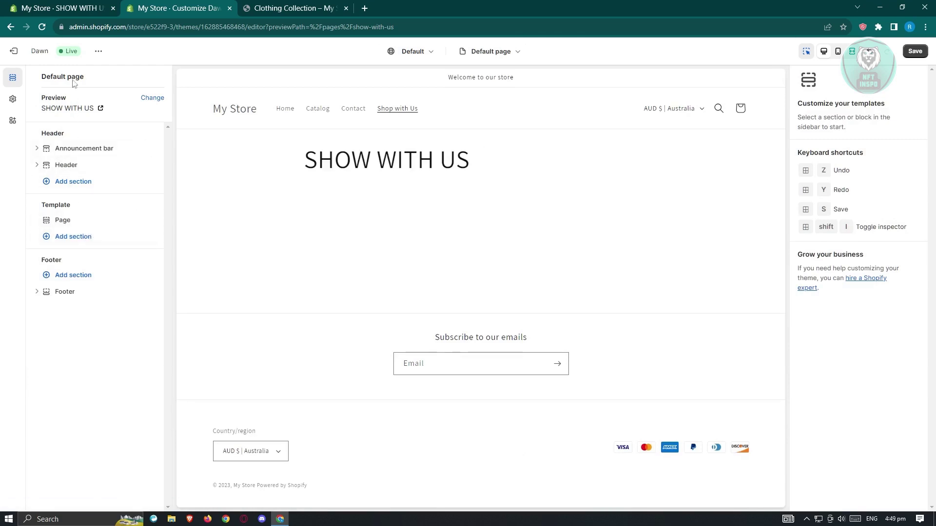
pyautogui.click(73, 237)
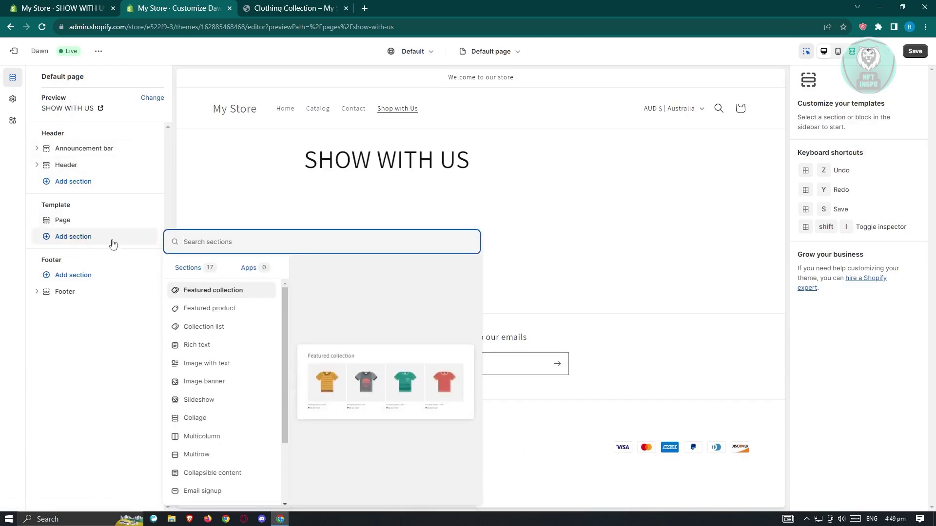
# Add a Collection list section and set its first card to ART Collection
pyautogui.click(197, 327)
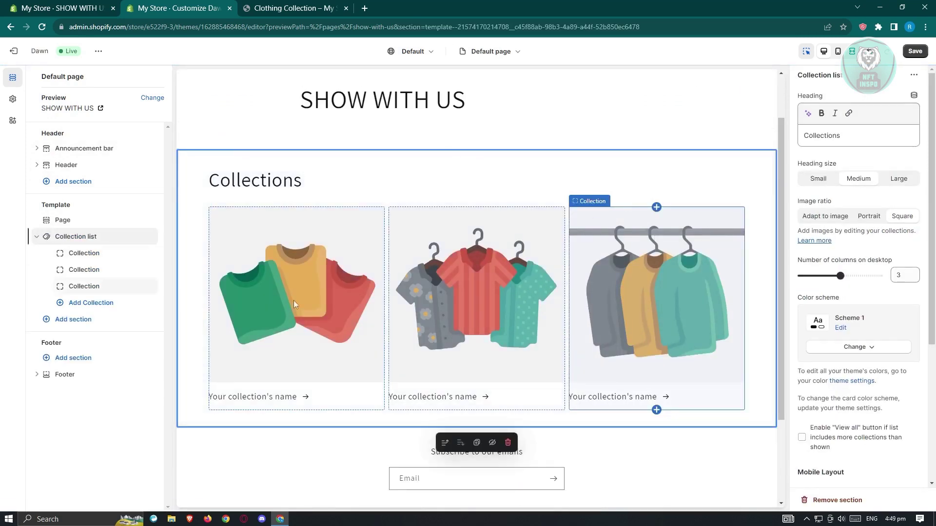
pyautogui.click(312, 297)
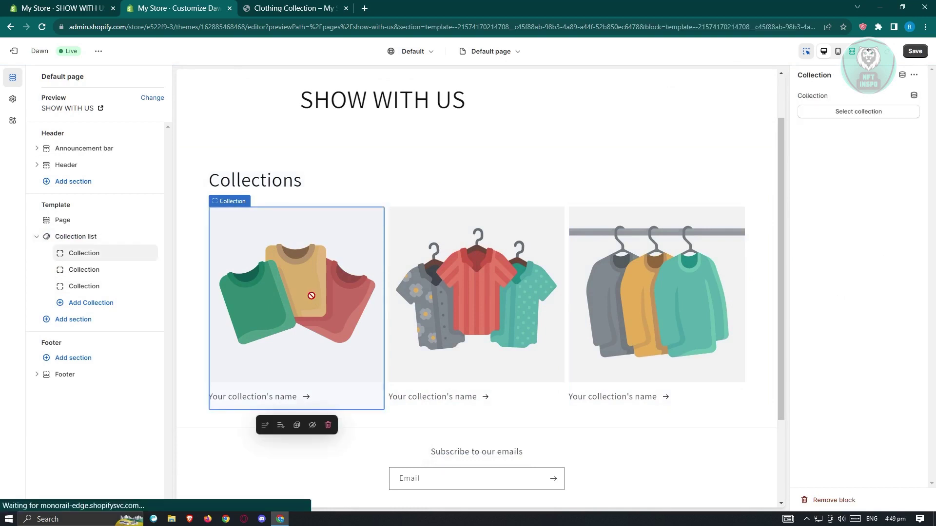
pyautogui.click(241, 206)
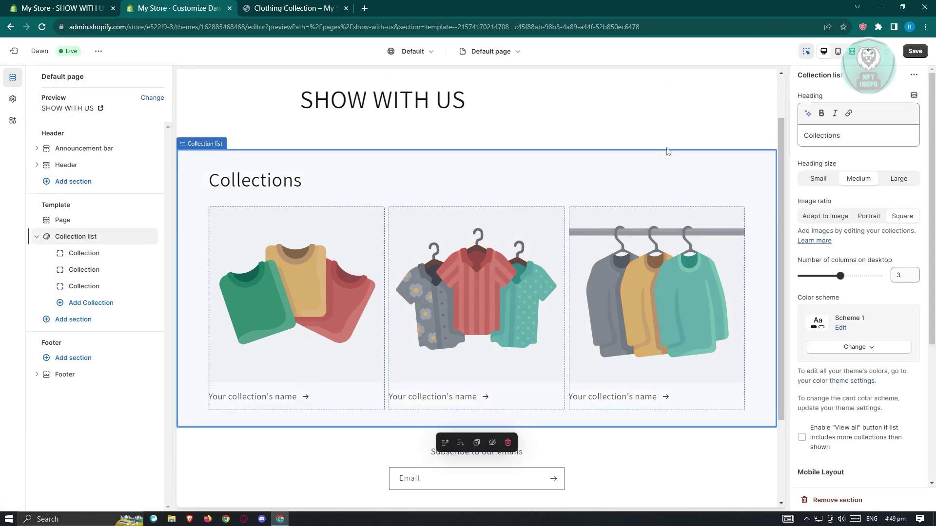
pyautogui.click(241, 206)
pyautogui.click(873, 115)
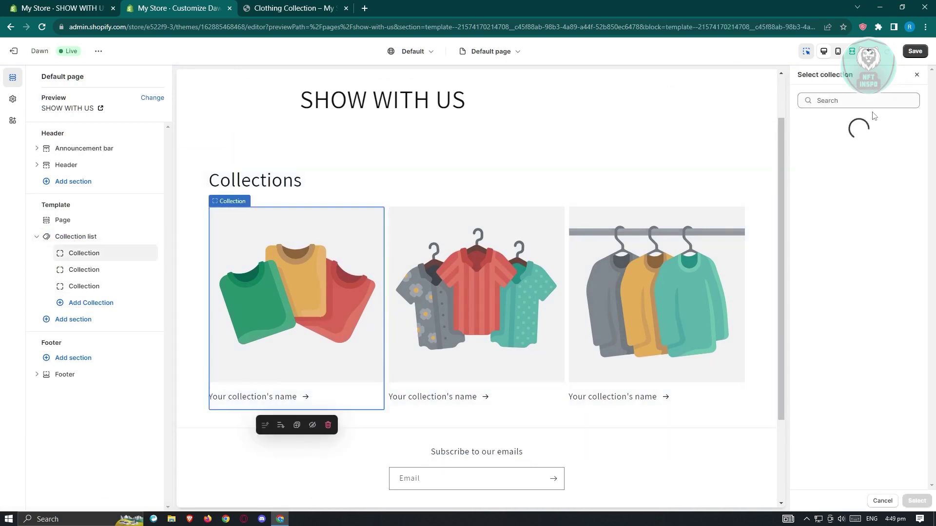
pyautogui.click(856, 162)
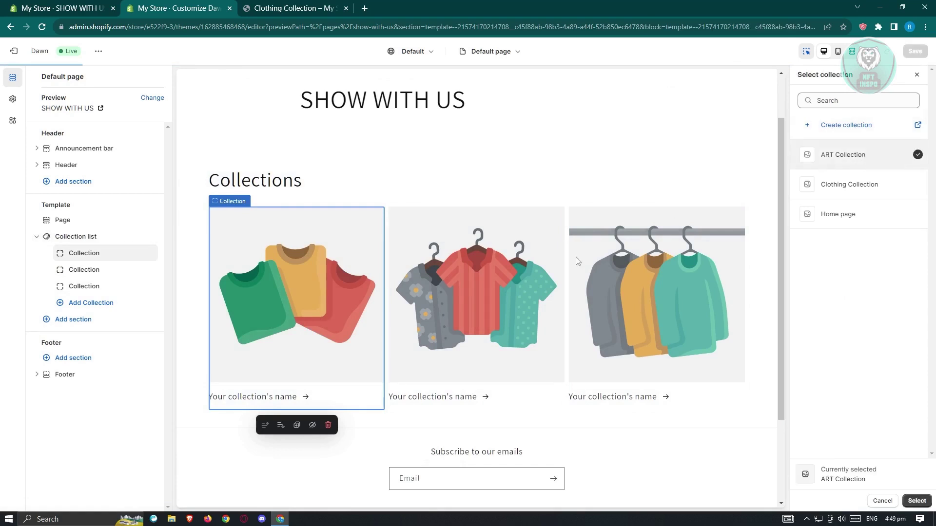
# Set the second collection card to Clothing Collection
pyautogui.click(487, 294)
pyautogui.click(883, 113)
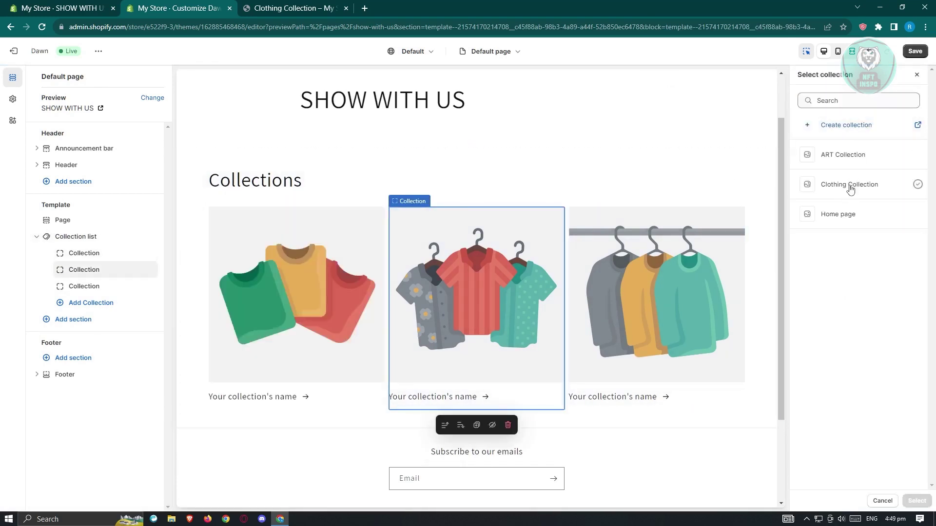
pyautogui.click(851, 187)
pyautogui.click(917, 501)
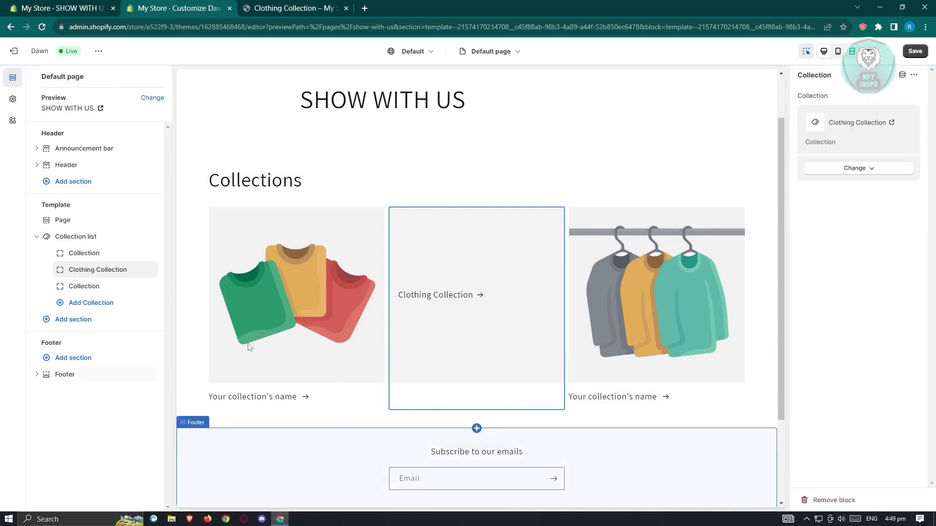
# Confirm ART Collection on the first card and save the template
pyautogui.click(299, 289)
pyautogui.click(873, 115)
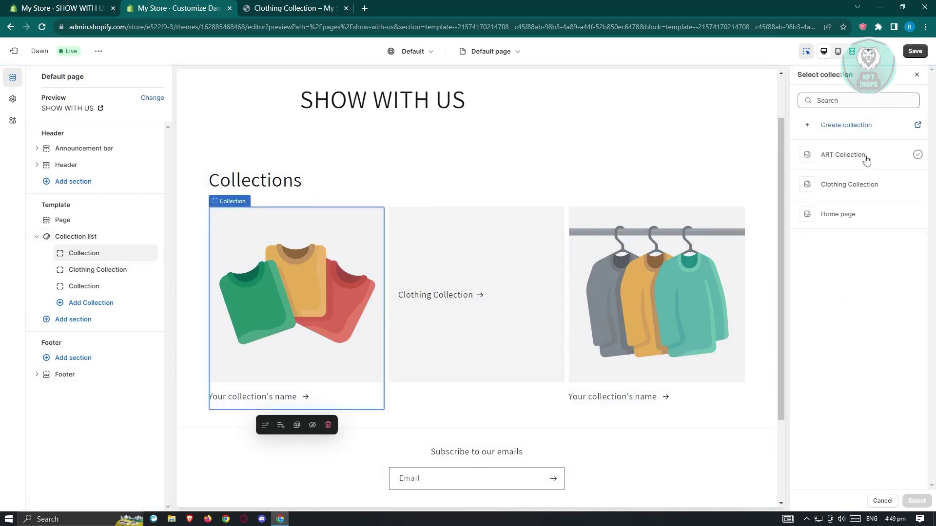
pyautogui.click(866, 160)
pyautogui.click(916, 501)
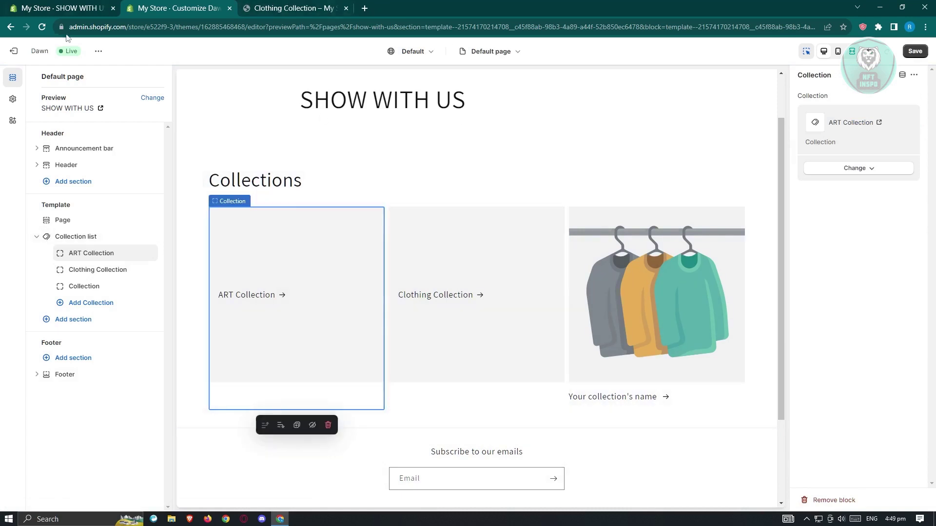
pyautogui.click(914, 51)
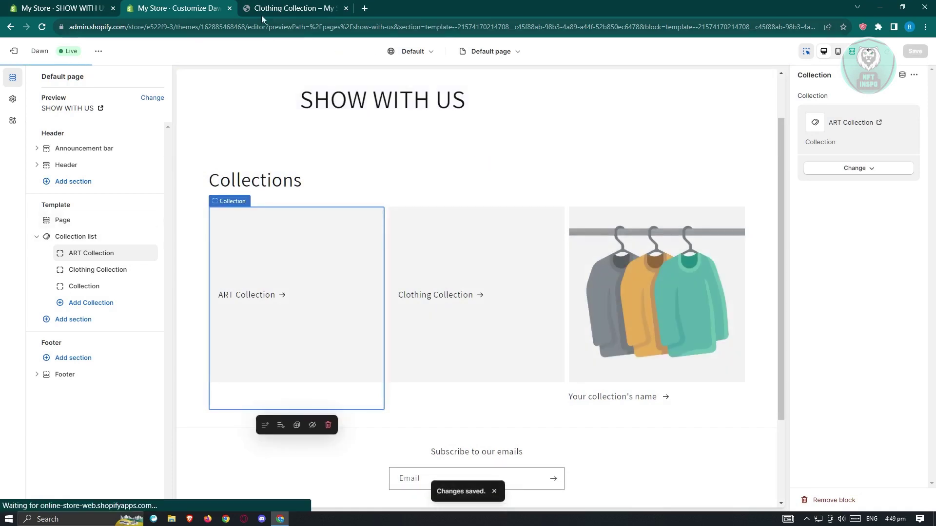
# On the live storefront, open SHOW WITH US via Shop with Us, then open the ART Collection card
pyautogui.click(296, 6)
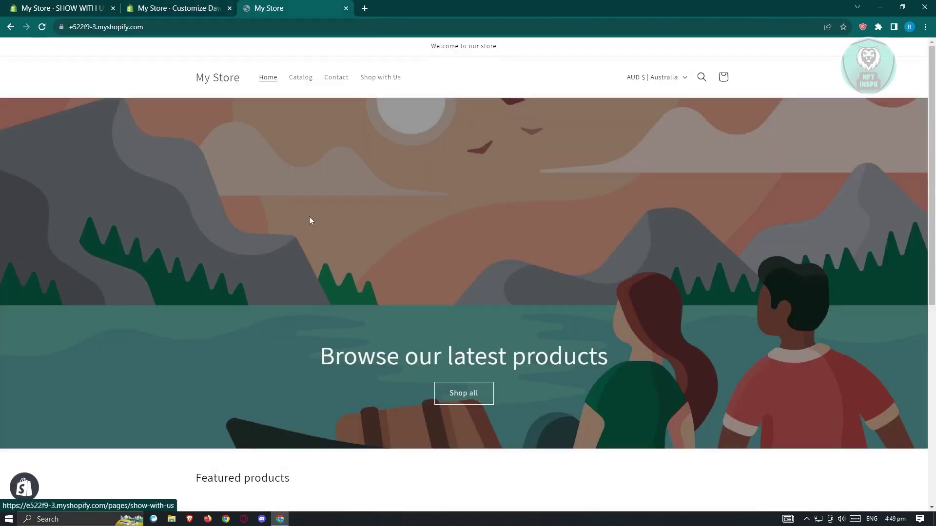
pyautogui.click(380, 81)
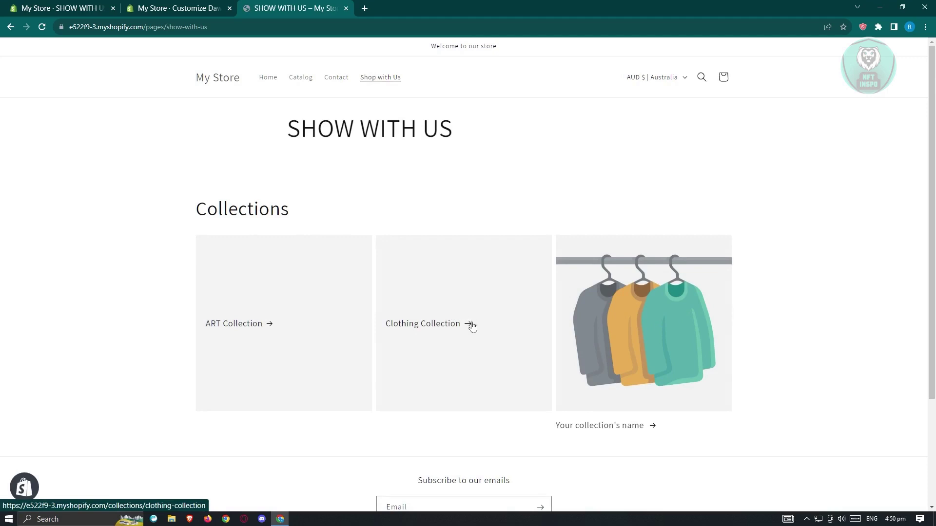
pyautogui.click(225, 327)
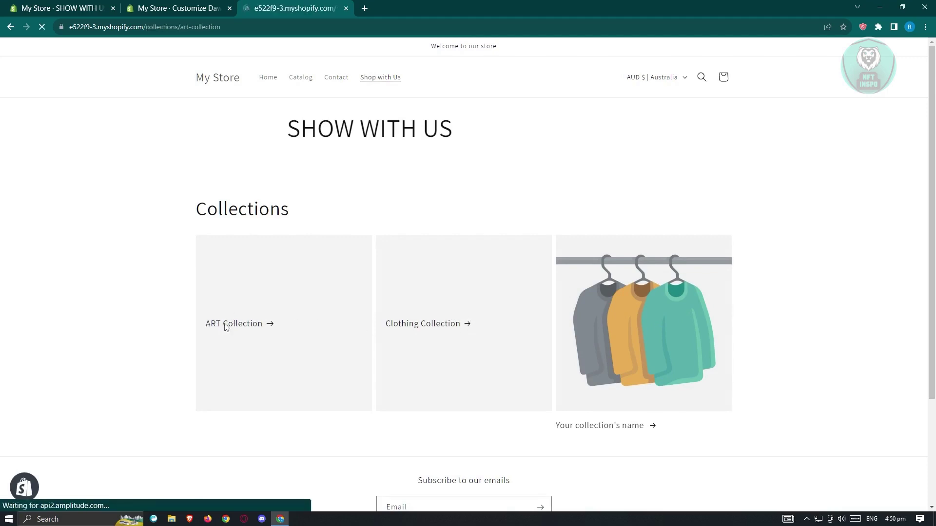